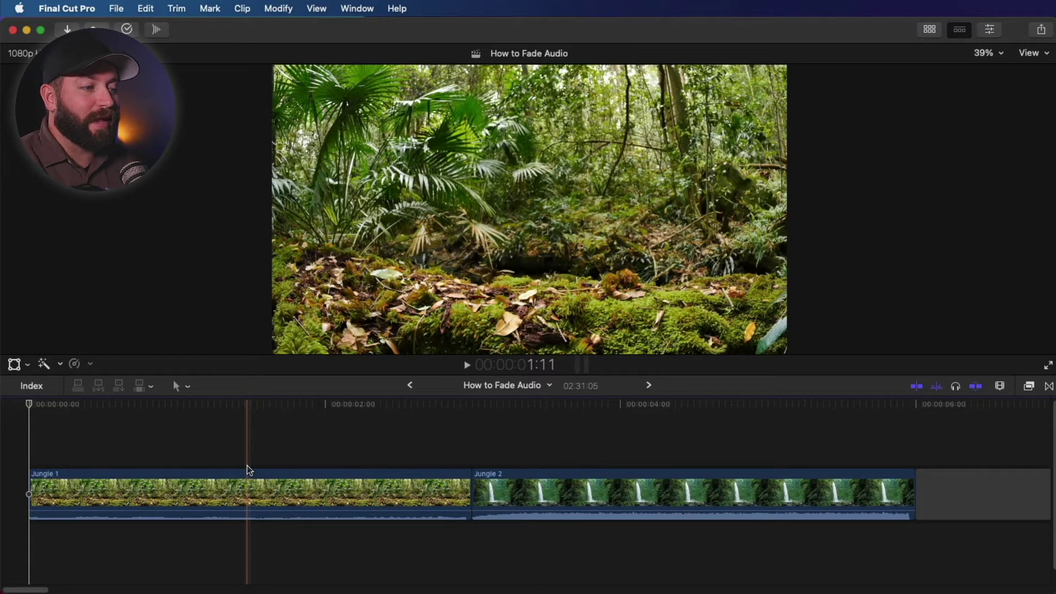
# - Show Jungle 1's audio settings and add a Volume keyframe at its first frame
pyautogui.press('Home')
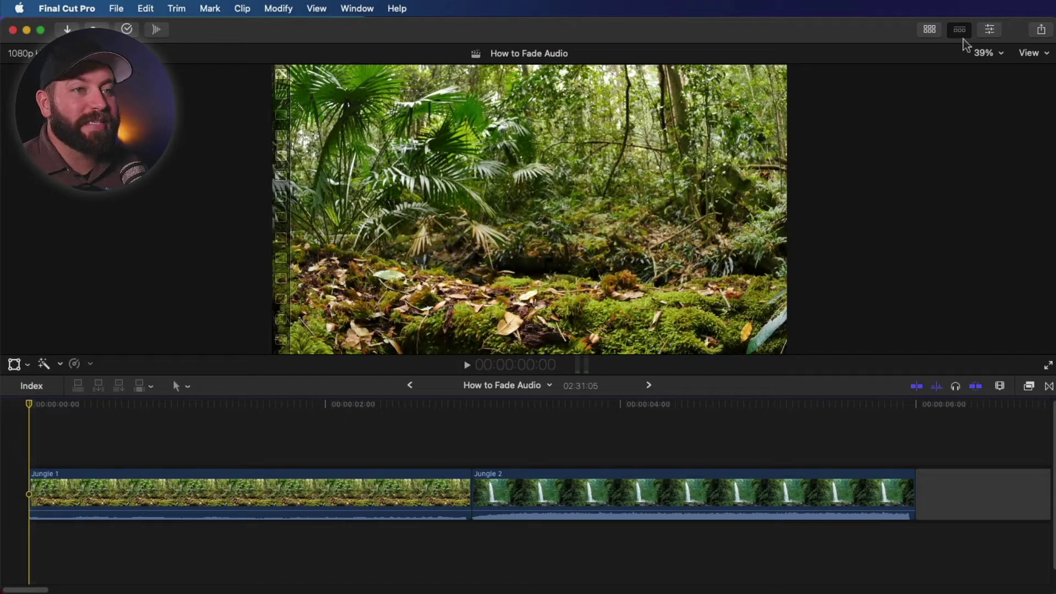
pyautogui.click(989, 30)
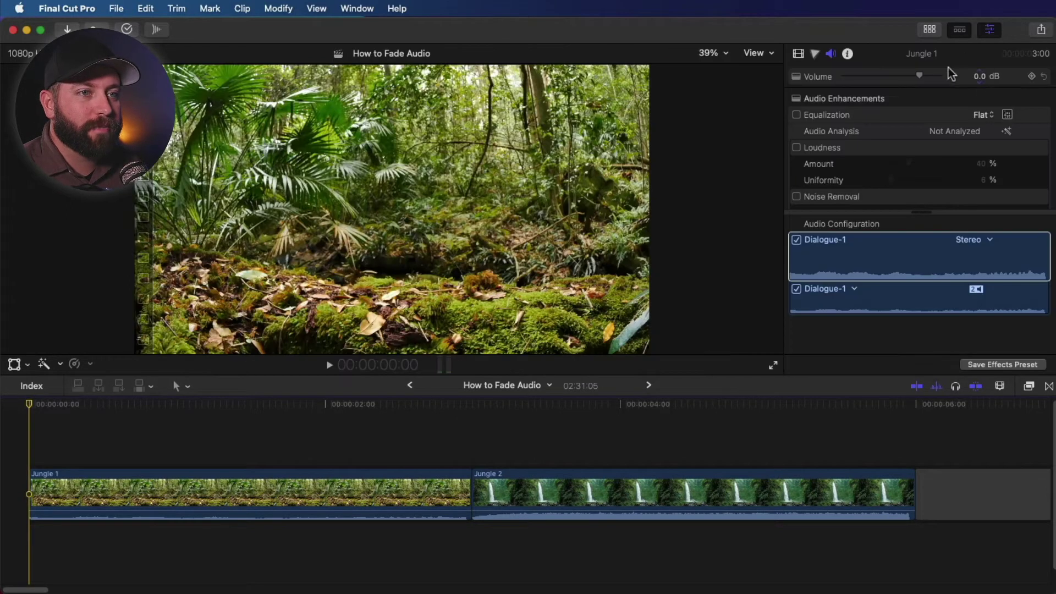
pyautogui.click(814, 53)
pyautogui.click(798, 54)
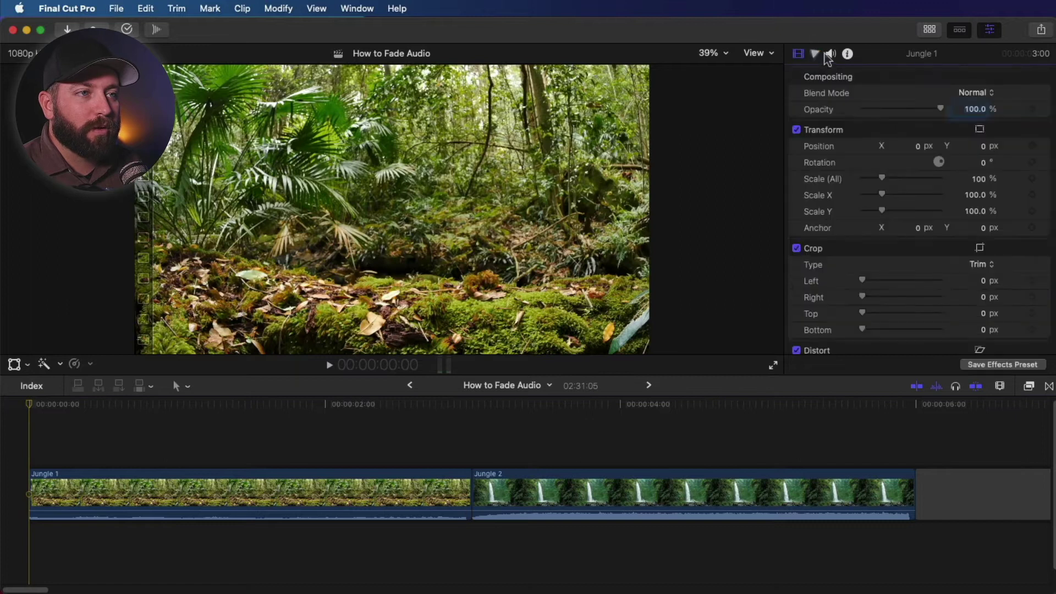
pyautogui.click(831, 53)
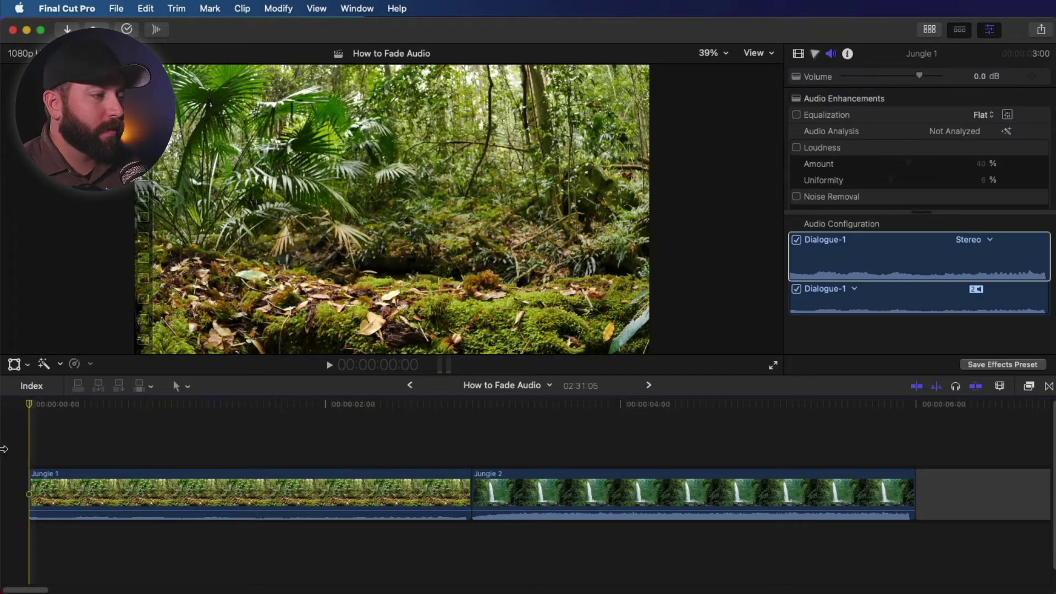
pyautogui.click(1032, 76)
# - Add a second Volume keyframe at frame 7 of Jungle 1
pyautogui.click(38, 406)
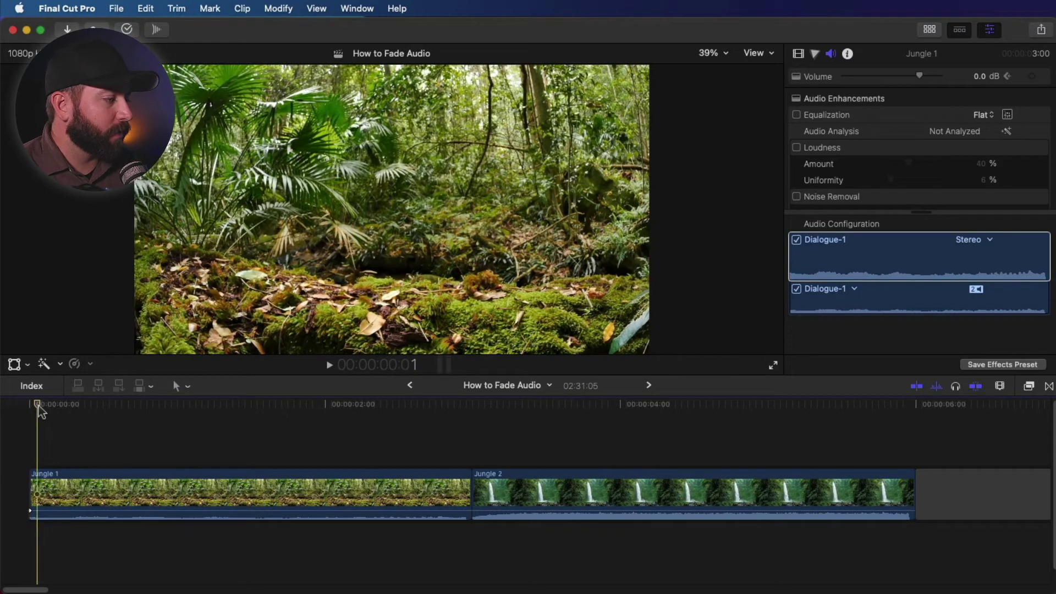
pyautogui.moveTo(38, 405); pyautogui.dragTo(78, 405)
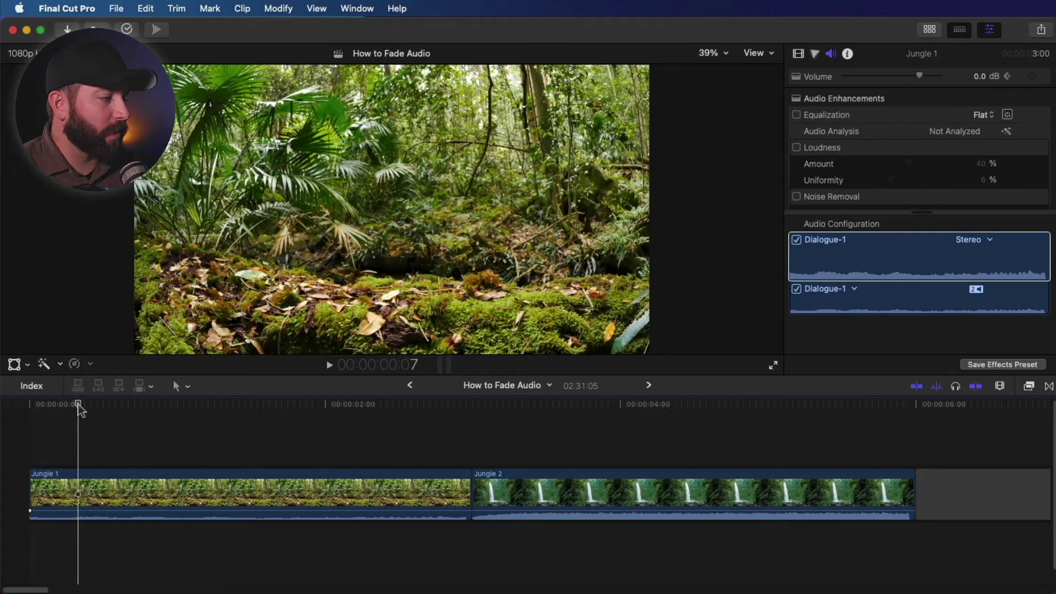
pyautogui.click(106, 494)
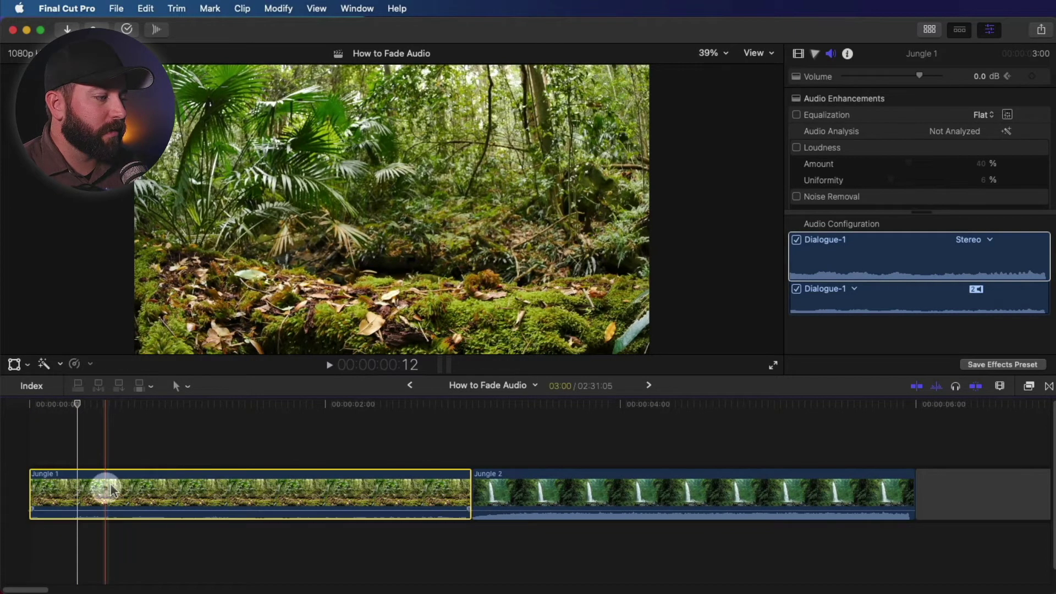
pyautogui.click(1032, 76)
# - Set the opening keyframe's volume to -∞ dB and play back the fade-in
pyautogui.click(1007, 76)
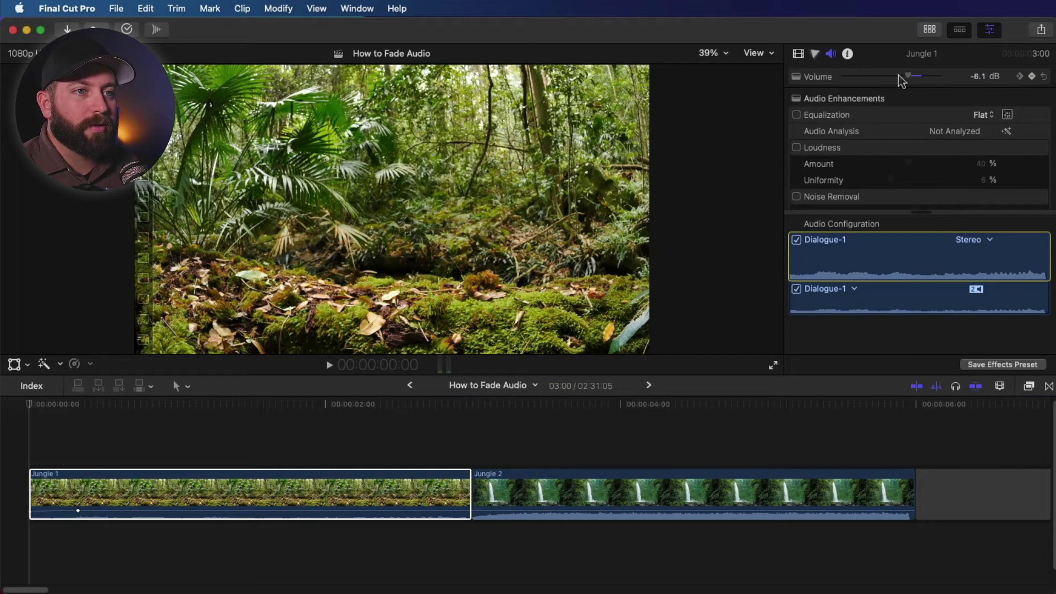
pyautogui.moveTo(902, 80); pyautogui.dragTo(841, 77)
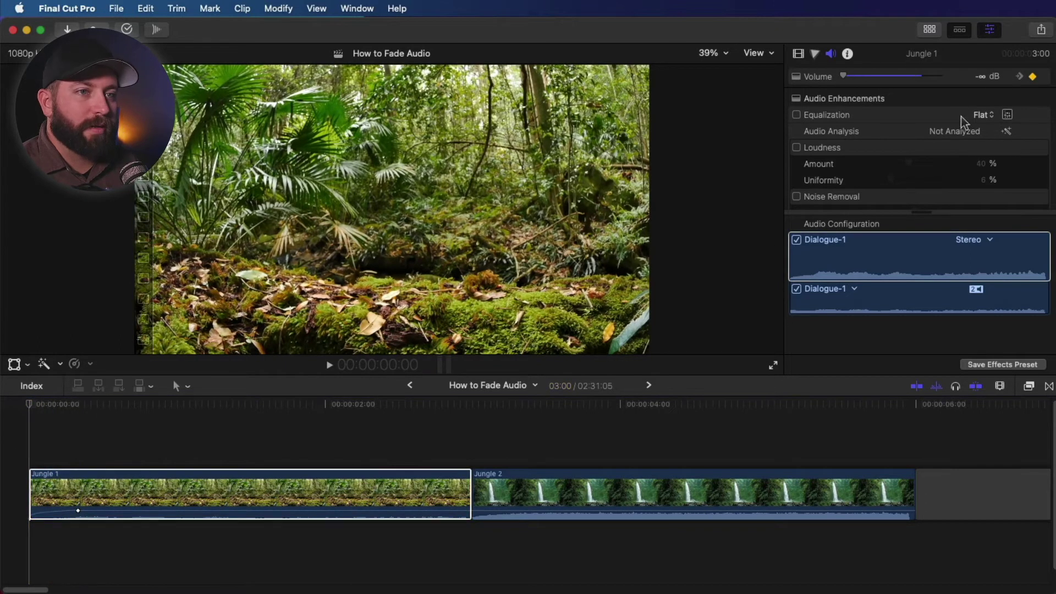
pyautogui.click(981, 77)
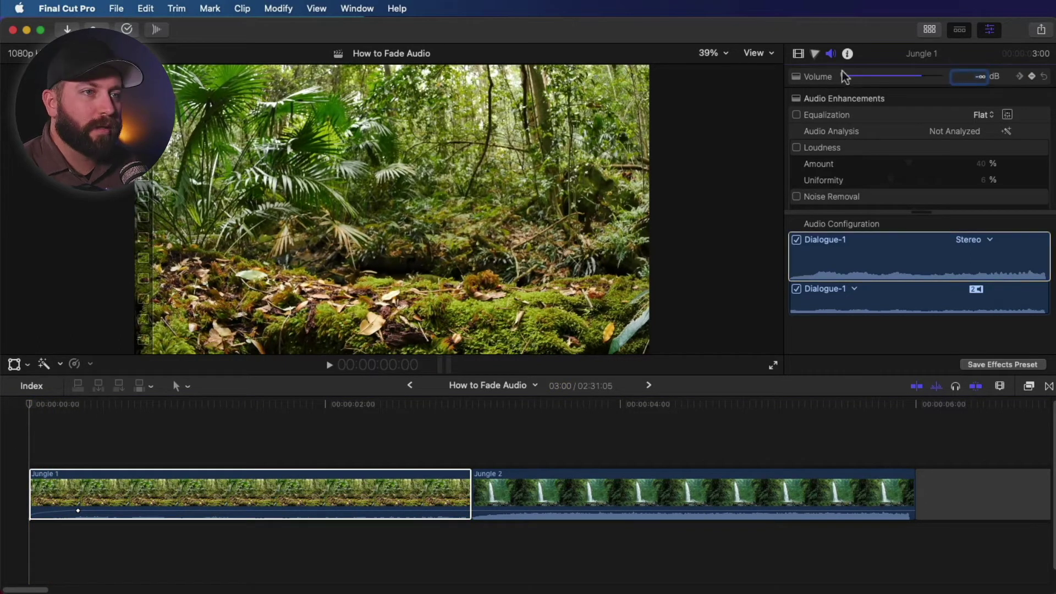
pyautogui.moveTo(857, 80); pyautogui.dragTo(802, 77)
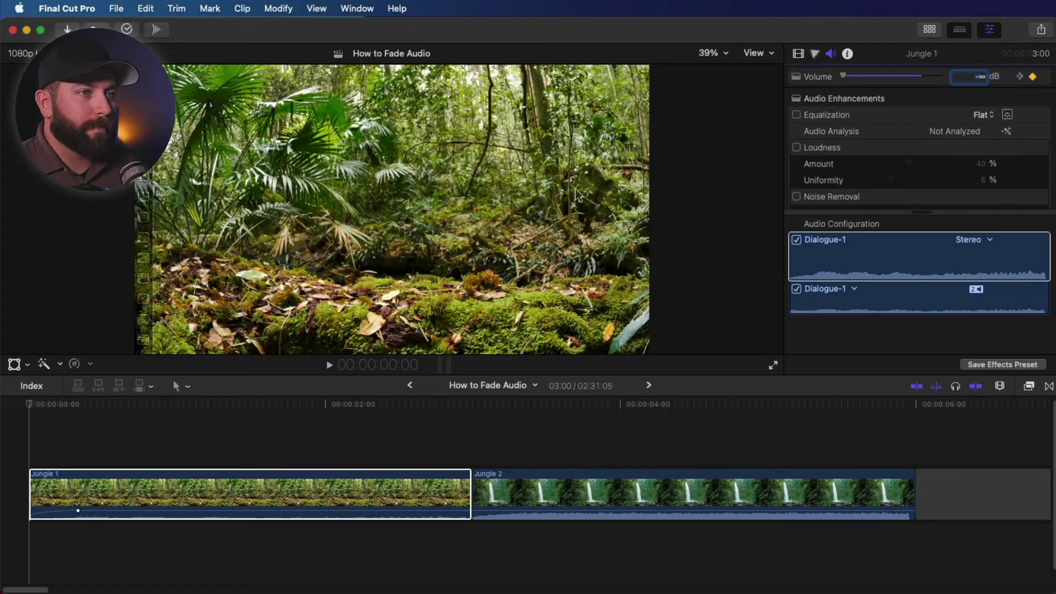
pyautogui.press('space')
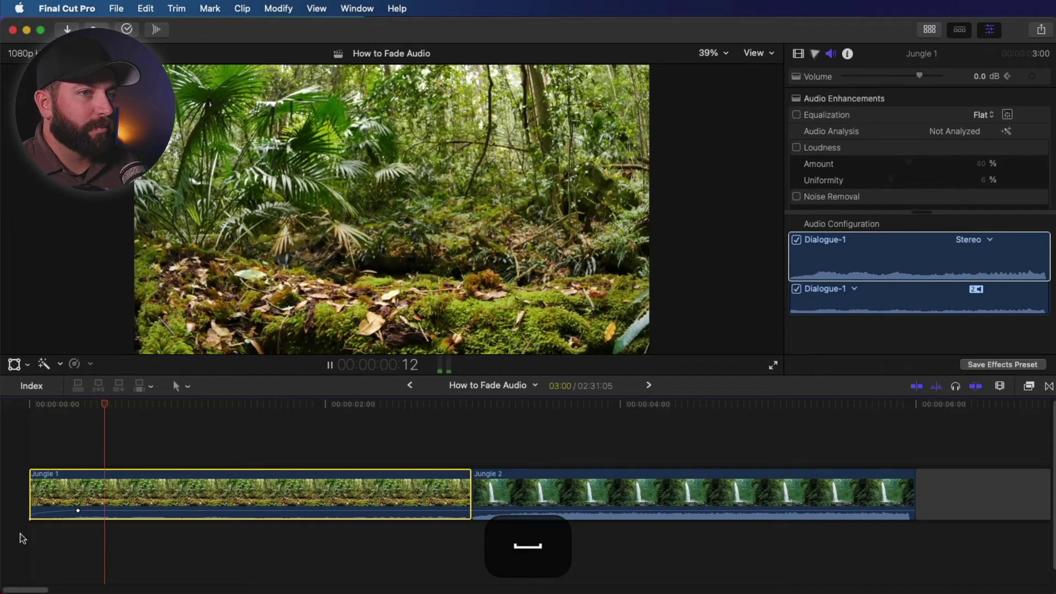
# - Add a Volume keyframe on Jungle 1 at about 2:09, where the fade-out begins
pyautogui.click(8, 549)
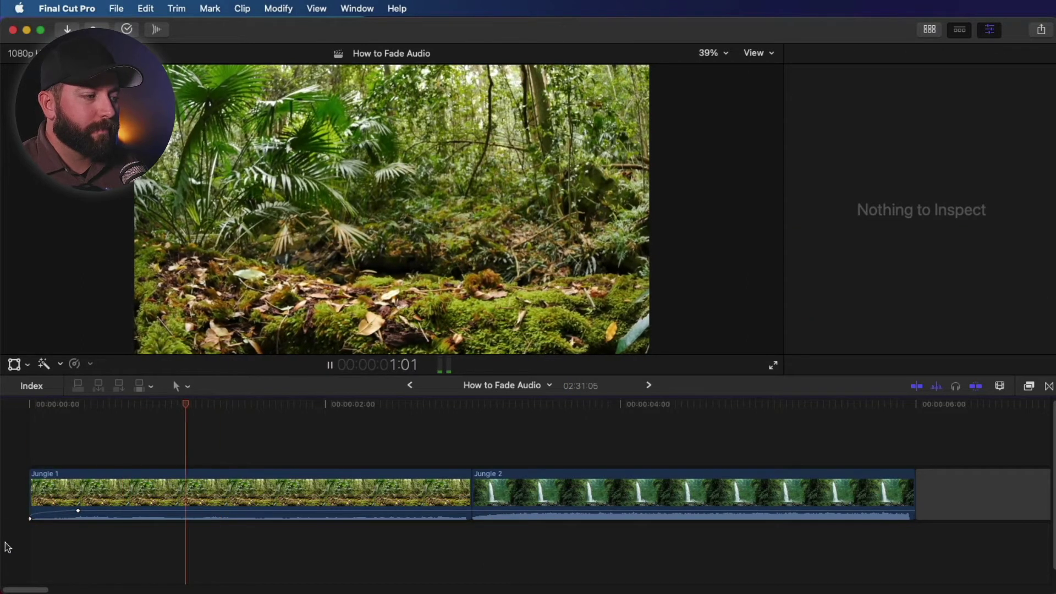
pyautogui.press('space')
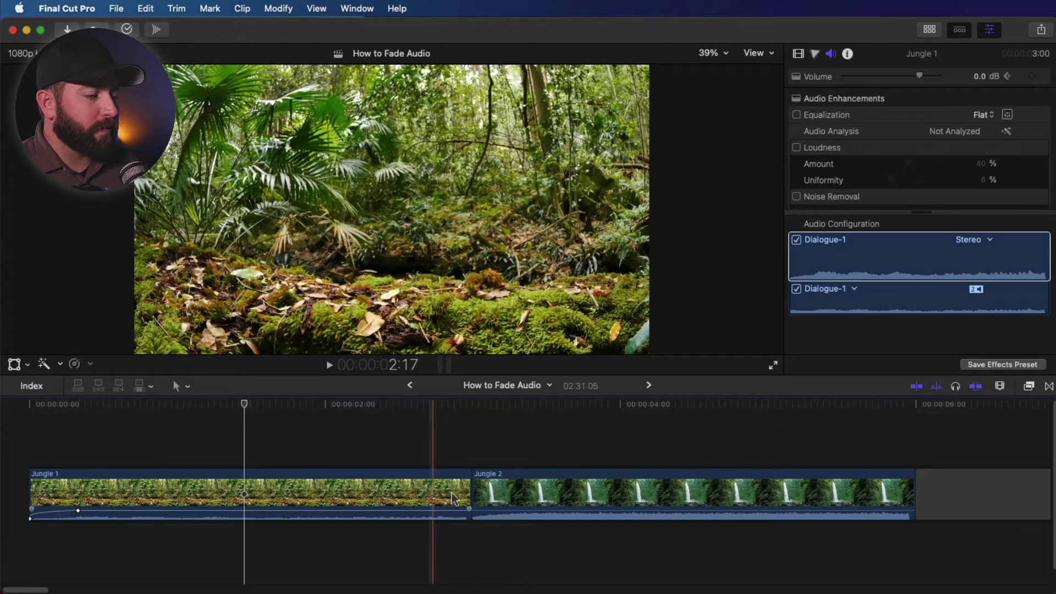
pyautogui.click(410, 495)
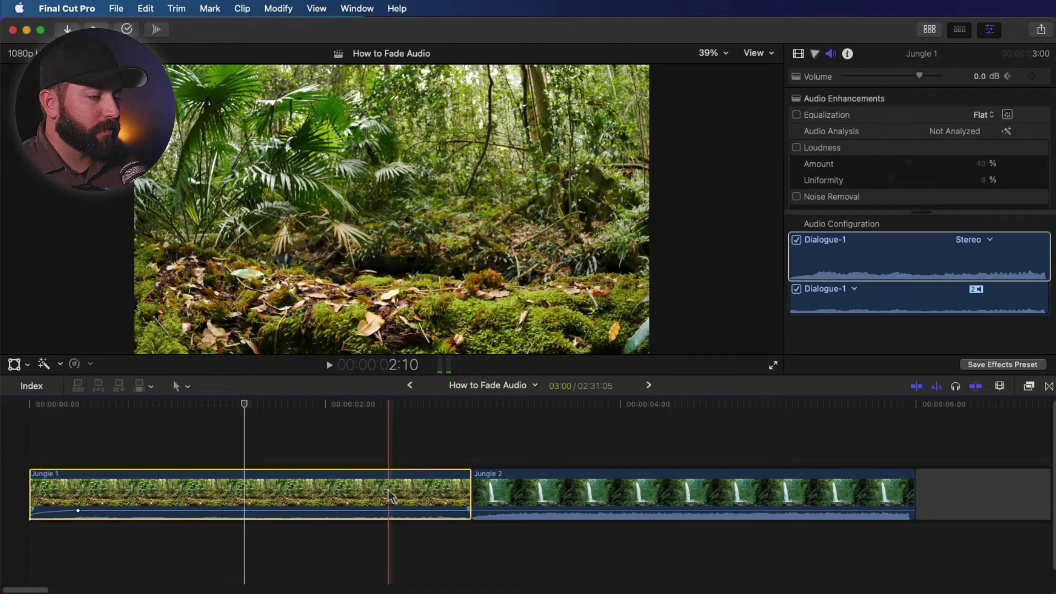
pyautogui.click(383, 452)
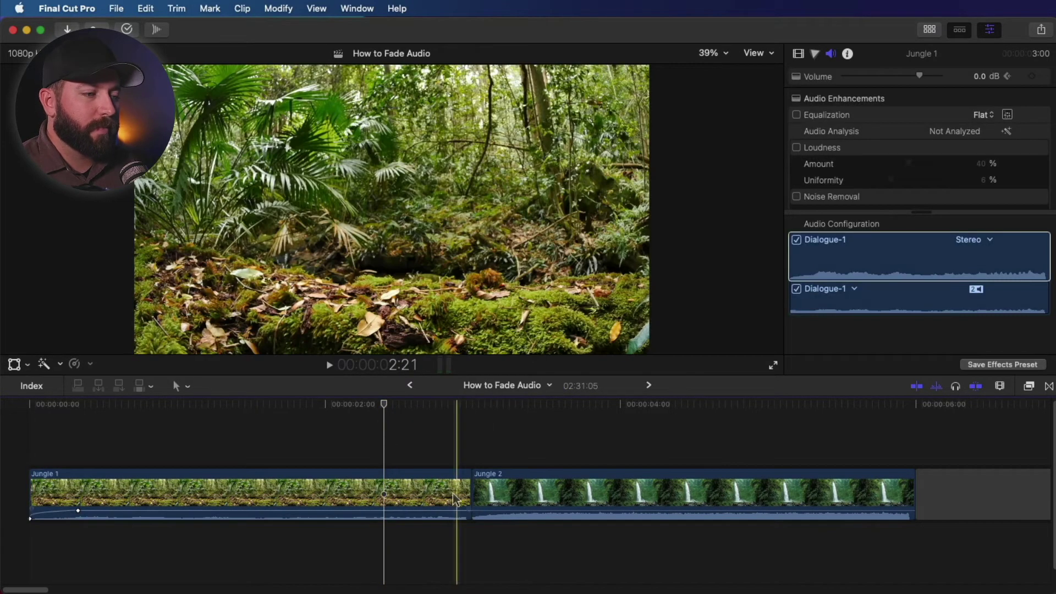
pyautogui.click(455, 500)
pyautogui.click(1032, 76)
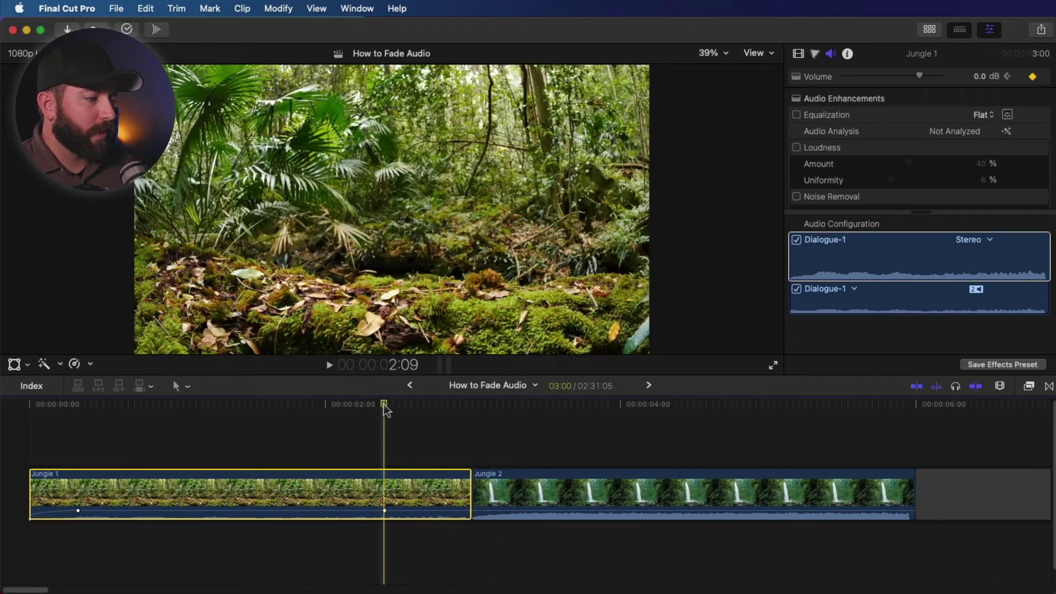
# - Drop Jungle 1's volume to -∞ dB on its last frame and play back the fade-out
pyautogui.moveTo(385, 406); pyautogui.dragTo(472, 405)
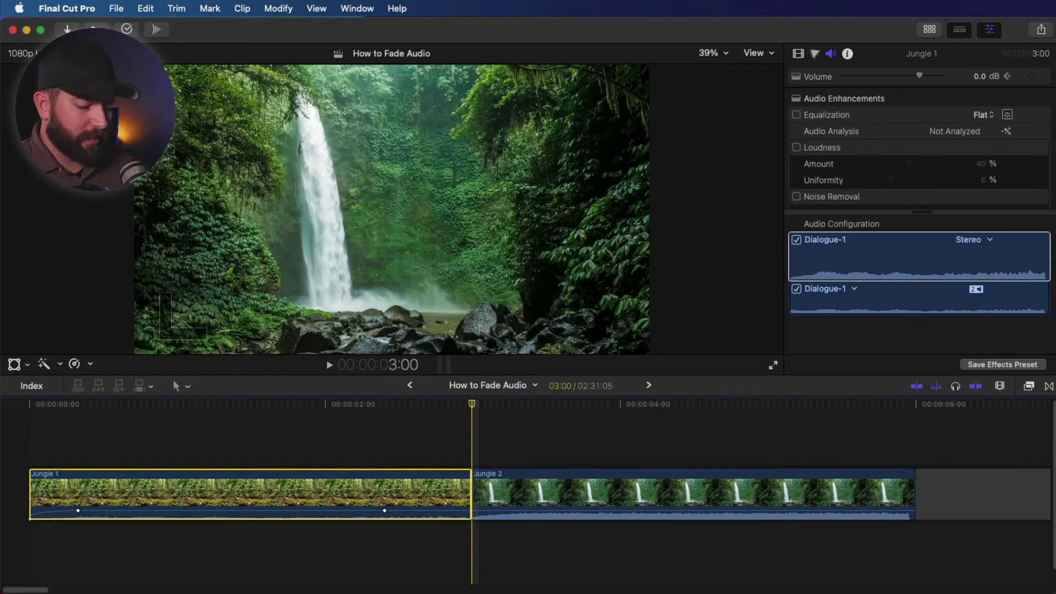
pyautogui.press('Left')
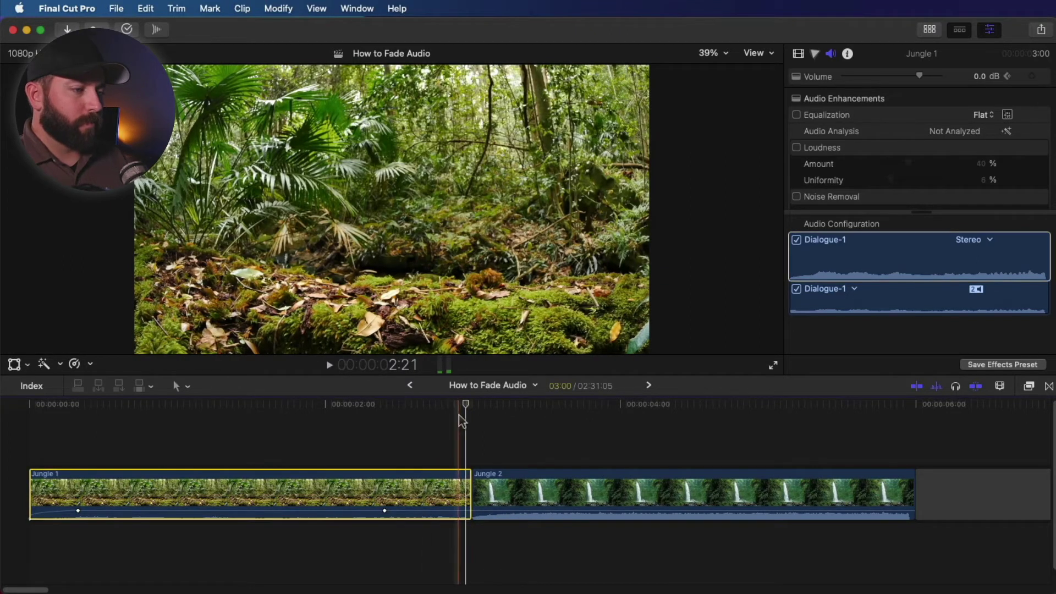
pyautogui.moveTo(465, 406); pyautogui.dragTo(384, 414)
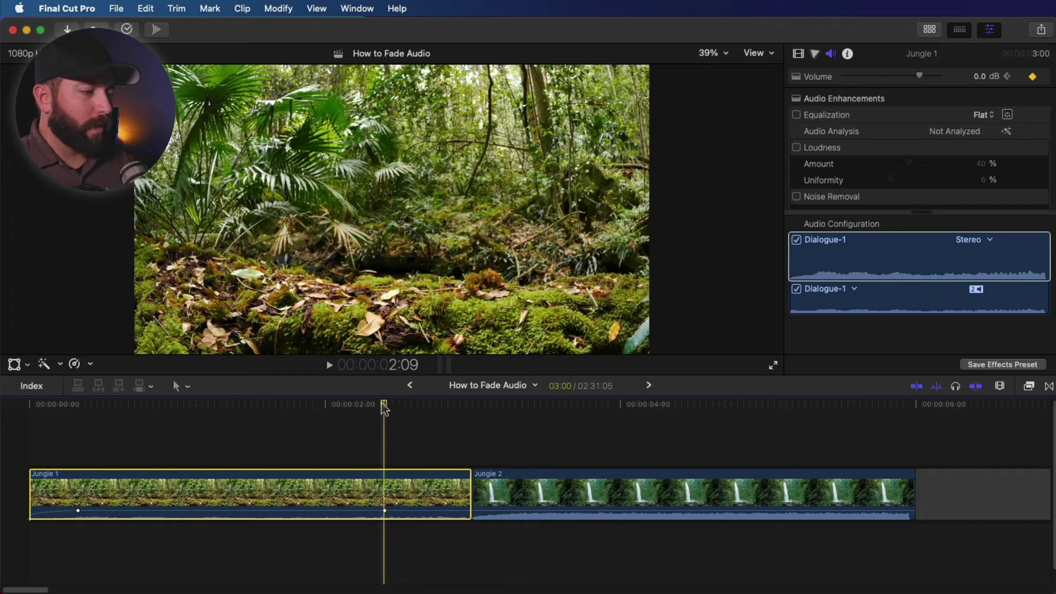
pyautogui.click(471, 404)
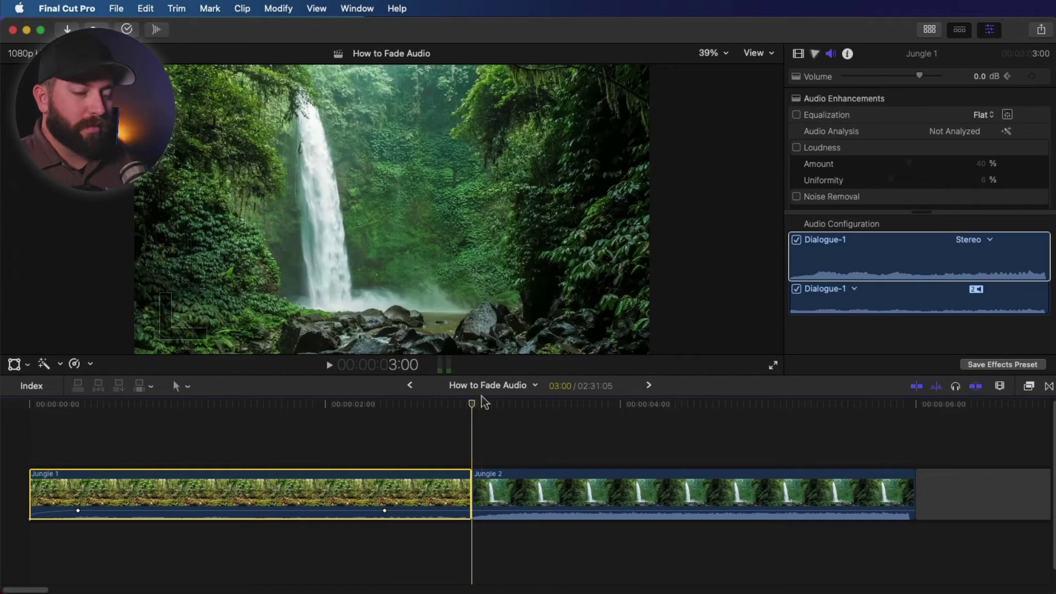
pyautogui.press('Left')
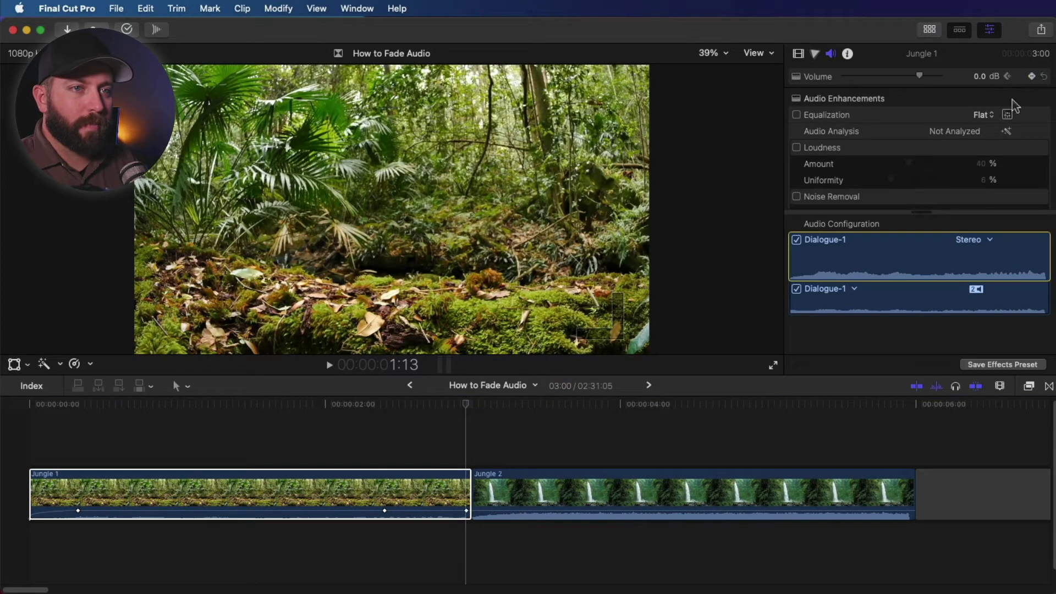
pyautogui.moveTo(980, 77); pyautogui.dragTo(968, 77)
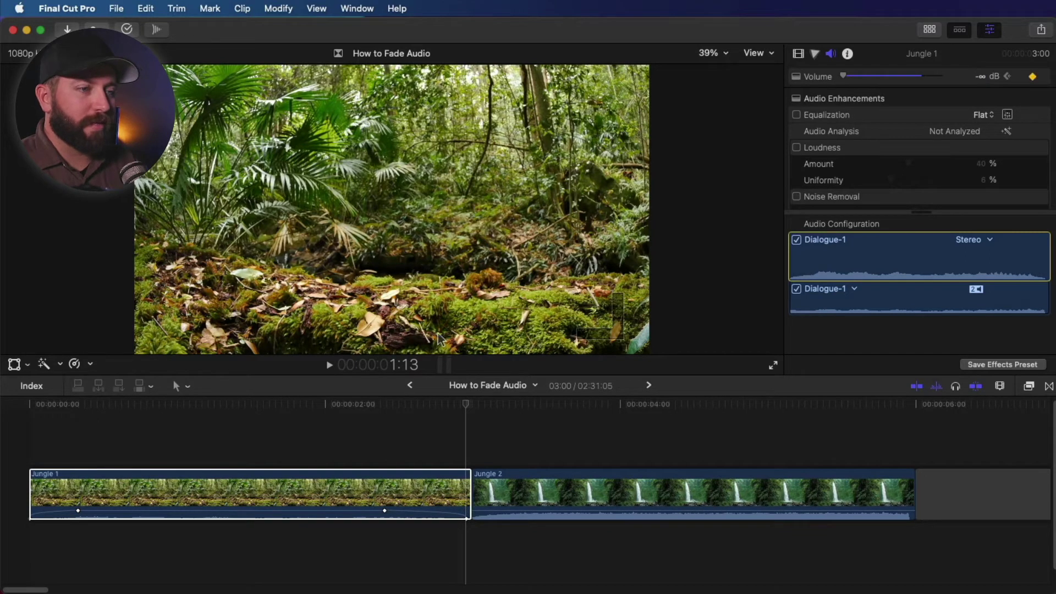
pyautogui.press('space')
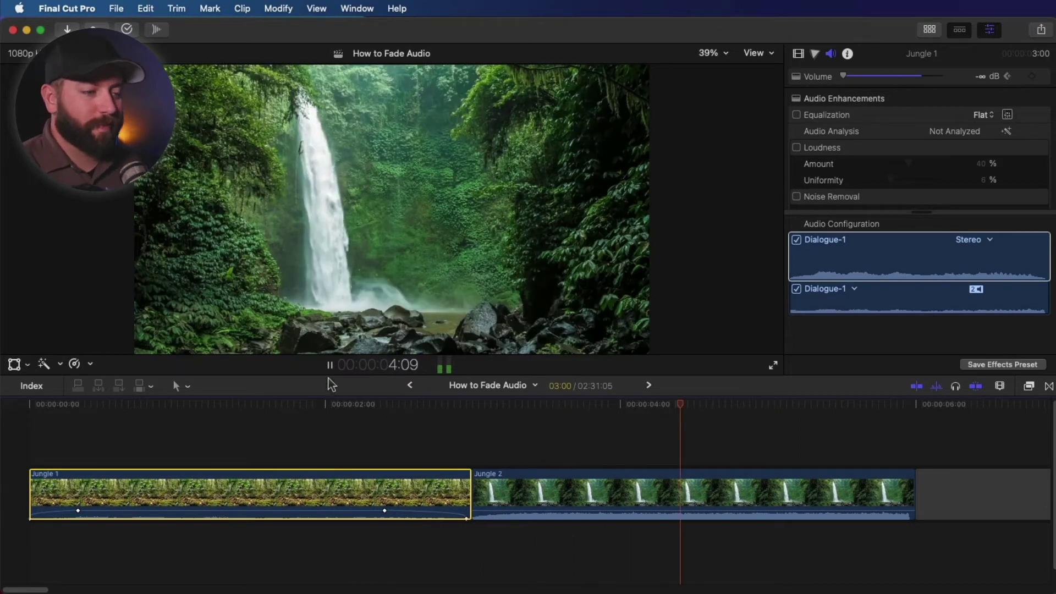
pyautogui.press('space')
pyautogui.hscroll(5, 363, 509)
pyautogui.click(363, 508)
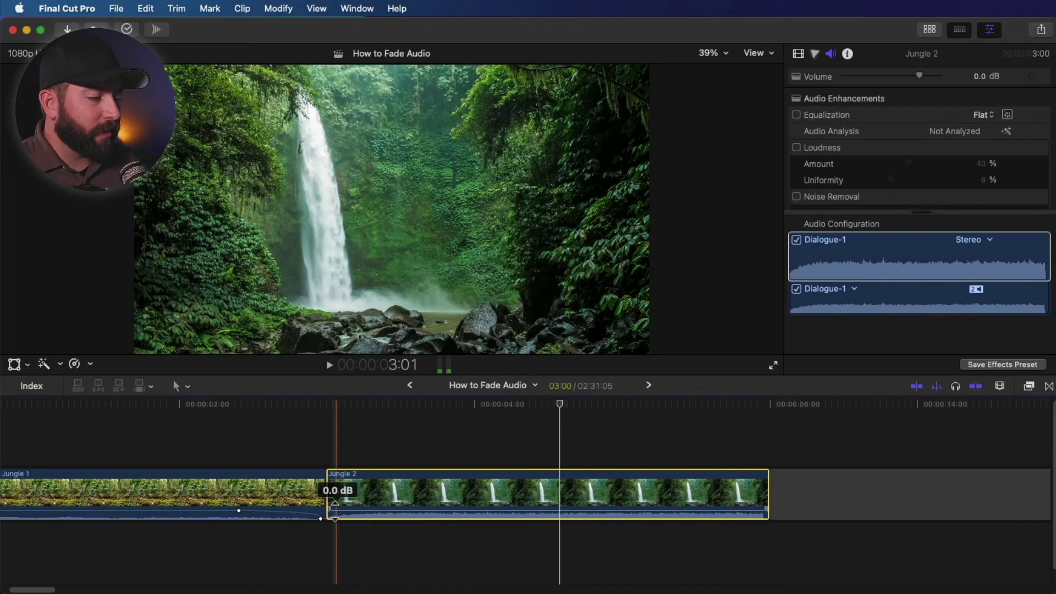
# - Show larger audio waveforms and add a fade-in at the start of Jungle 2
pyautogui.click(1000, 387)
pyautogui.click(957, 446)
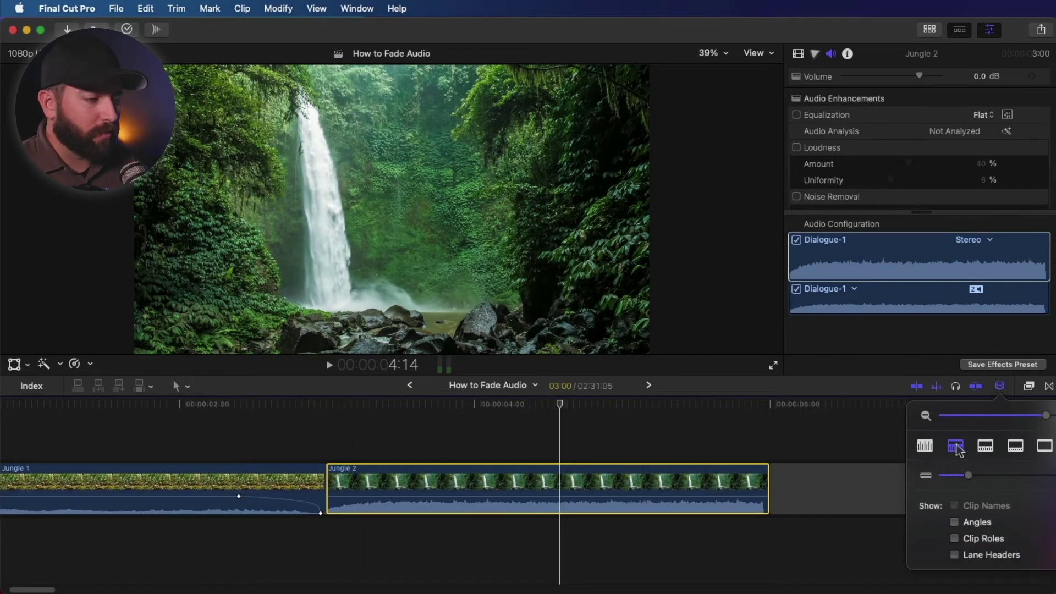
pyautogui.click(331, 452)
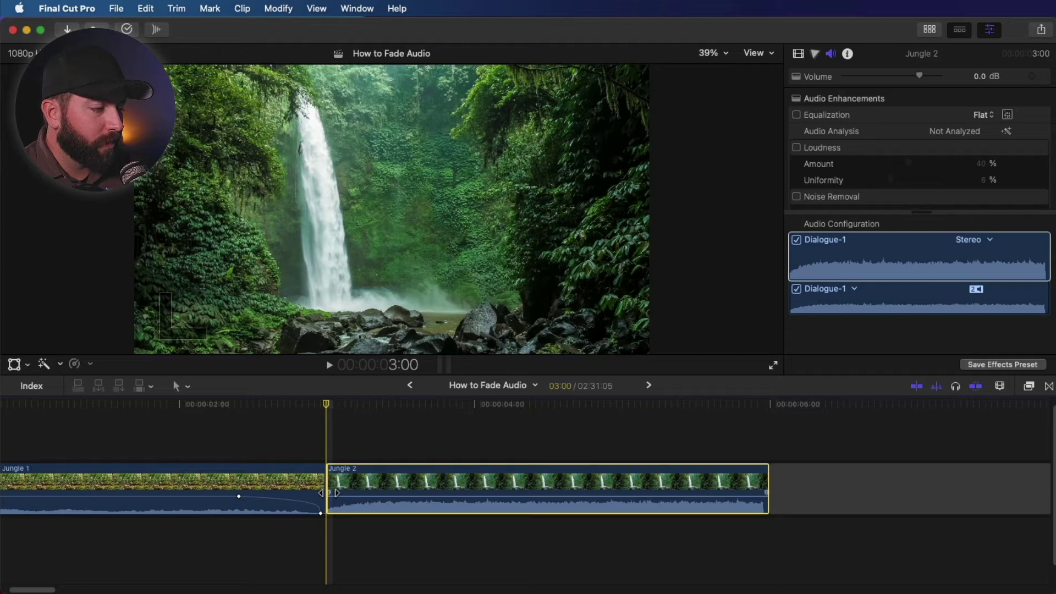
pyautogui.moveTo(337, 493); pyautogui.dragTo(386, 495)
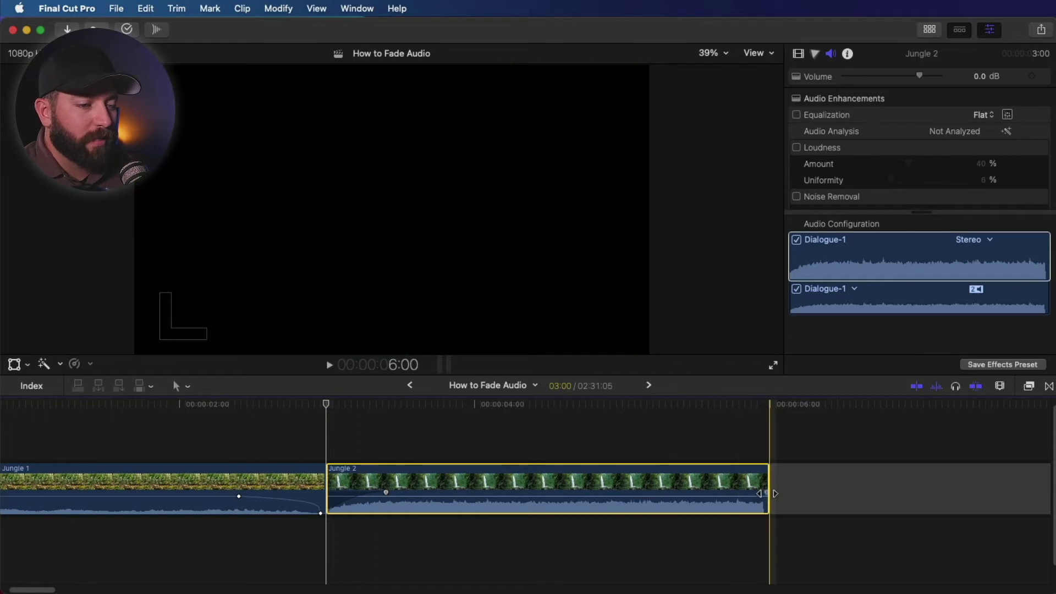
# - Add a fade-out at the end of Jungle 2's audio and play it back
pyautogui.moveTo(766, 493); pyautogui.dragTo(720, 493)
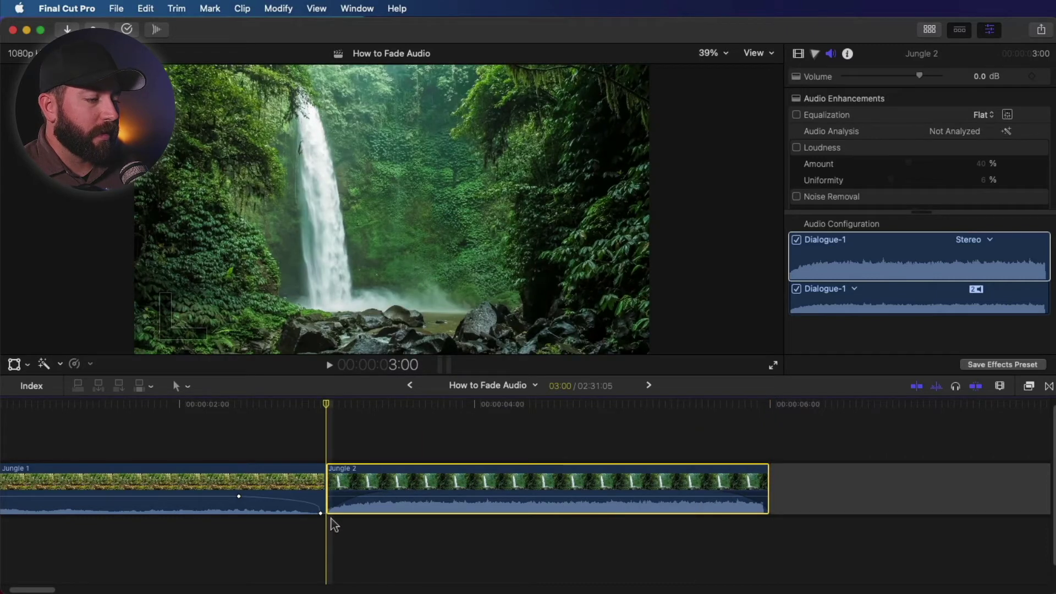
pyautogui.press('space')
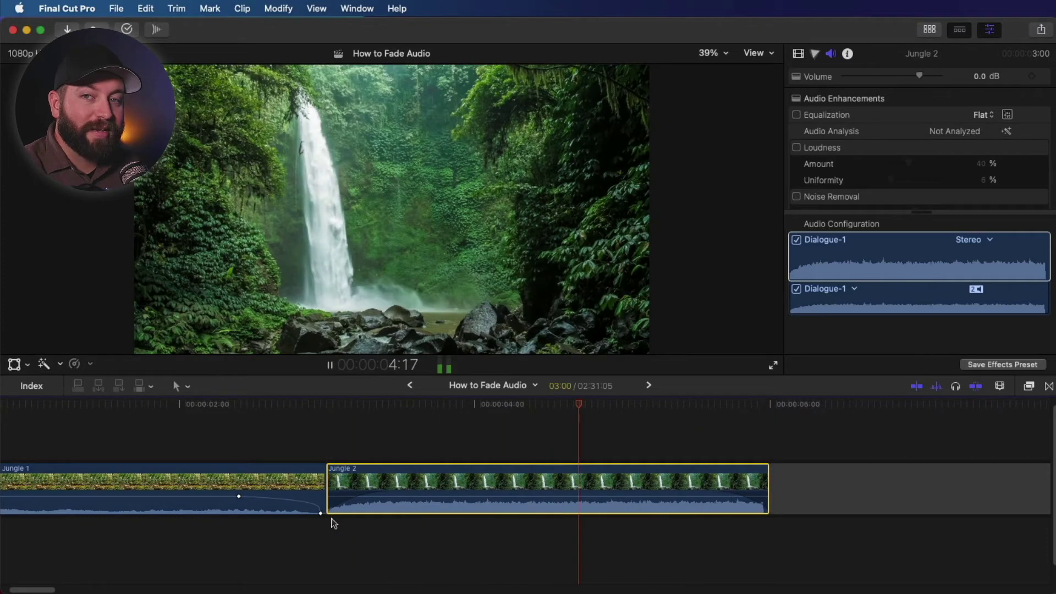
pyautogui.press('space')
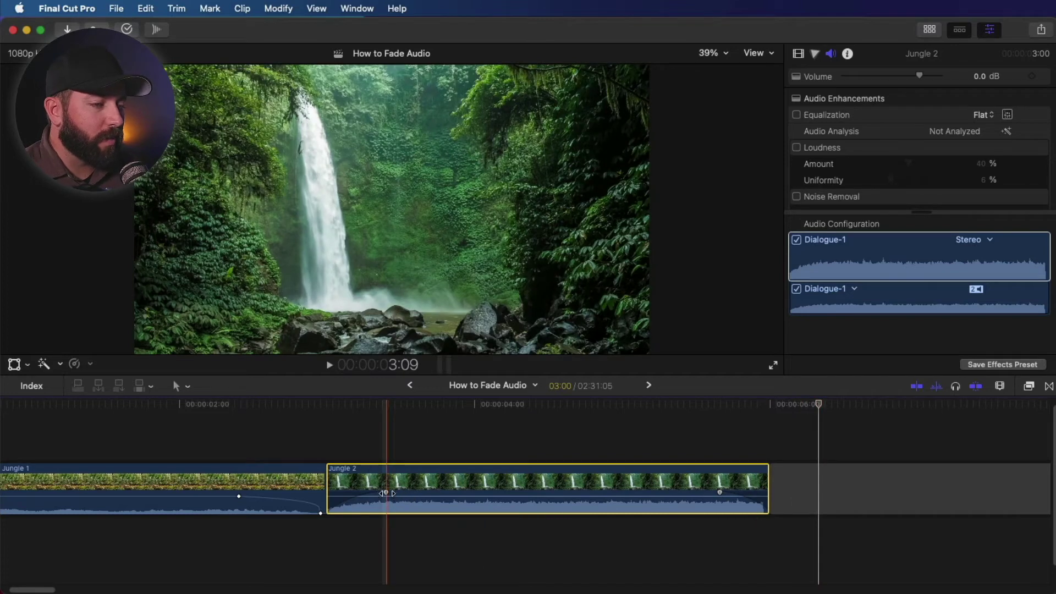
# - Change Jungle 2's fade-out shape from +3dB to Linear using the fade handle's shortcut menu
pyautogui.rightClick(385, 493)
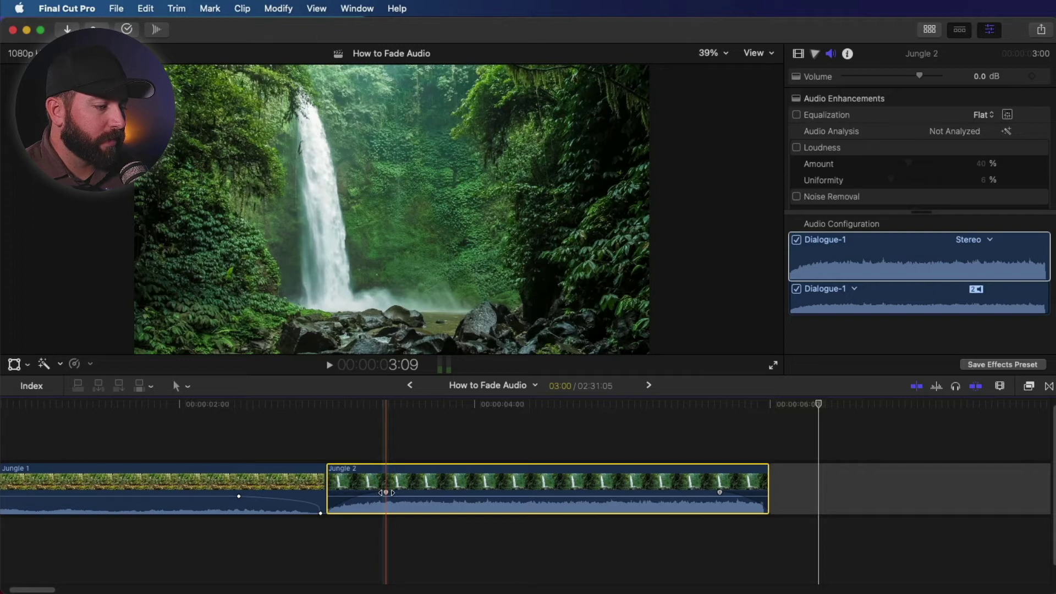
pyautogui.rightClick(385, 493)
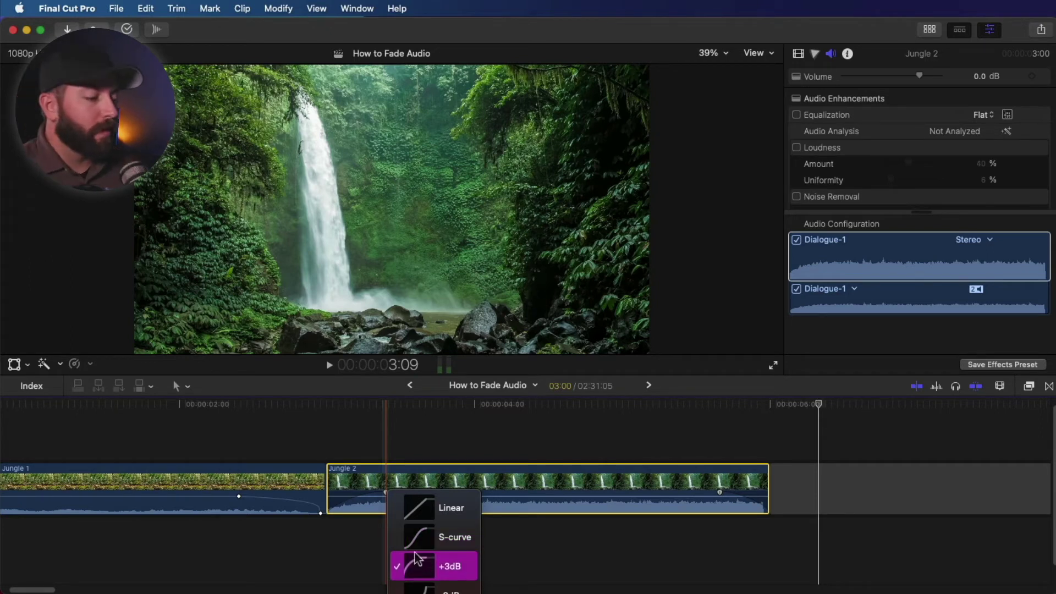
pyautogui.click(530, 538)
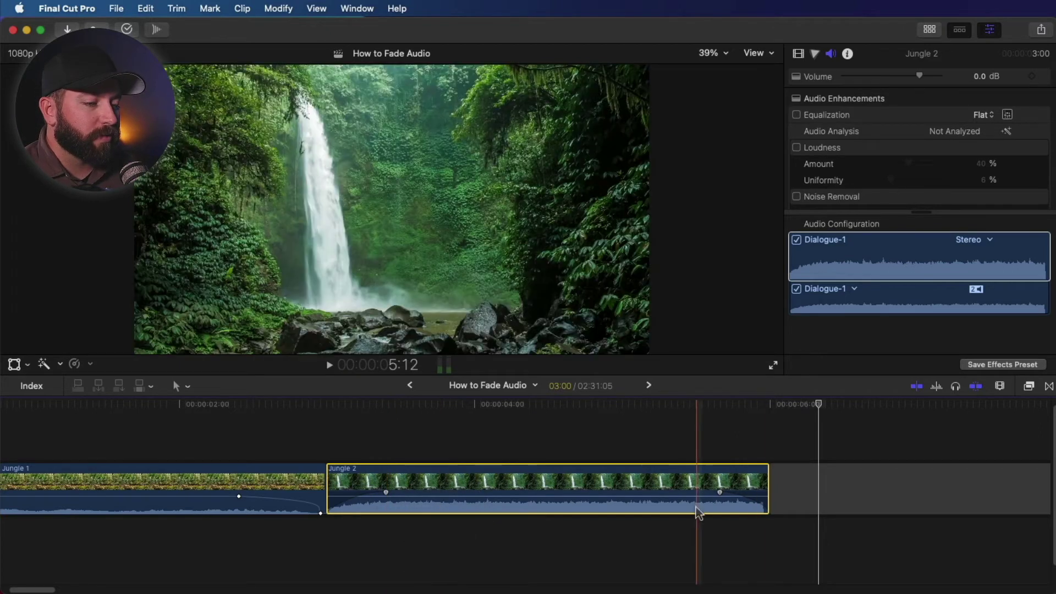
pyautogui.scroll(-2, 709, 484)
pyautogui.rightClick(719, 473)
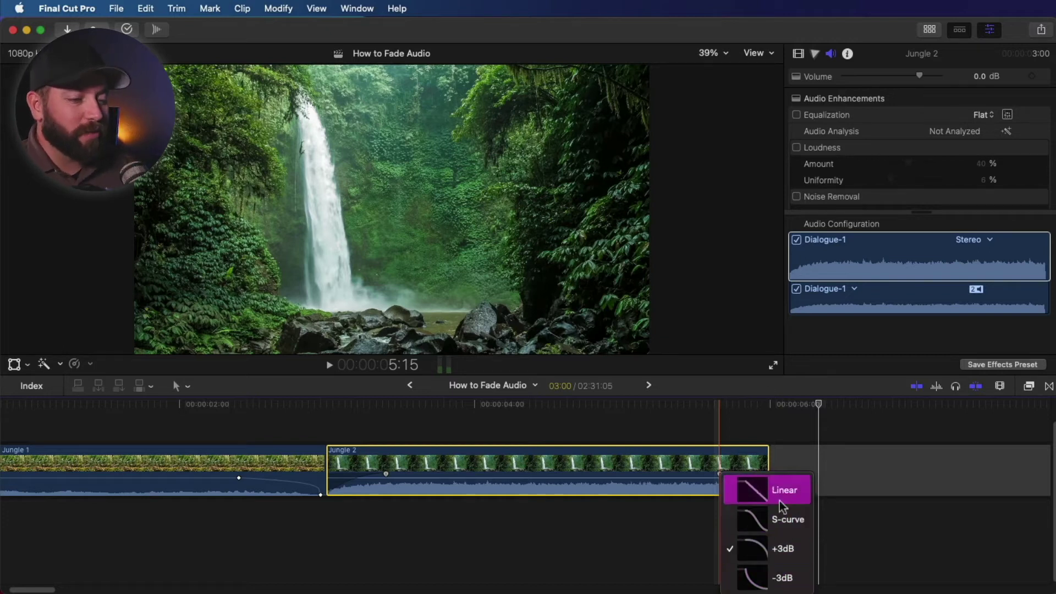
pyautogui.click(672, 528)
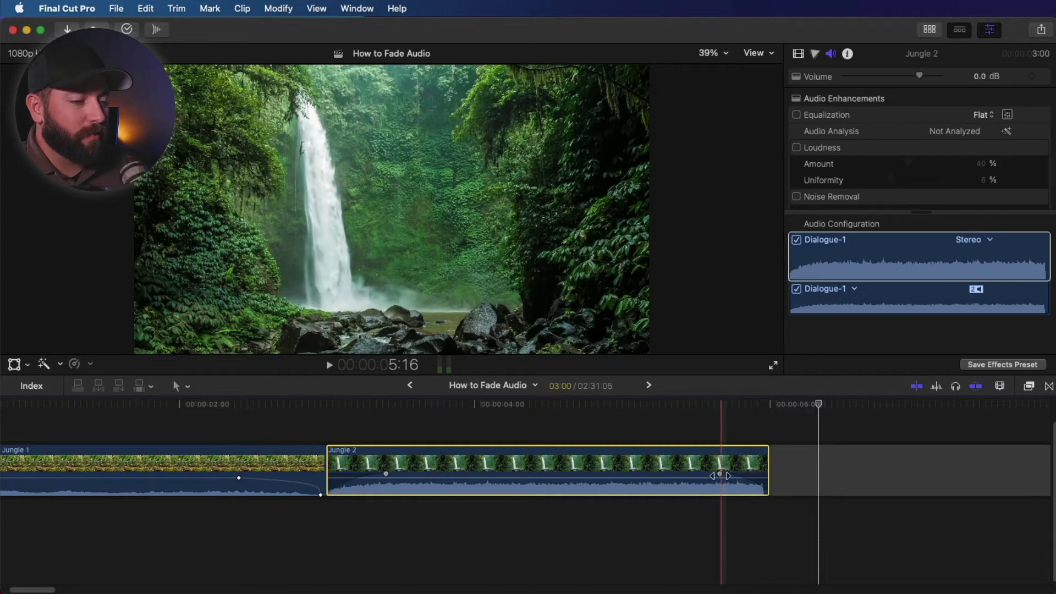
pyautogui.rightClick(721, 474)
pyautogui.click(756, 490)
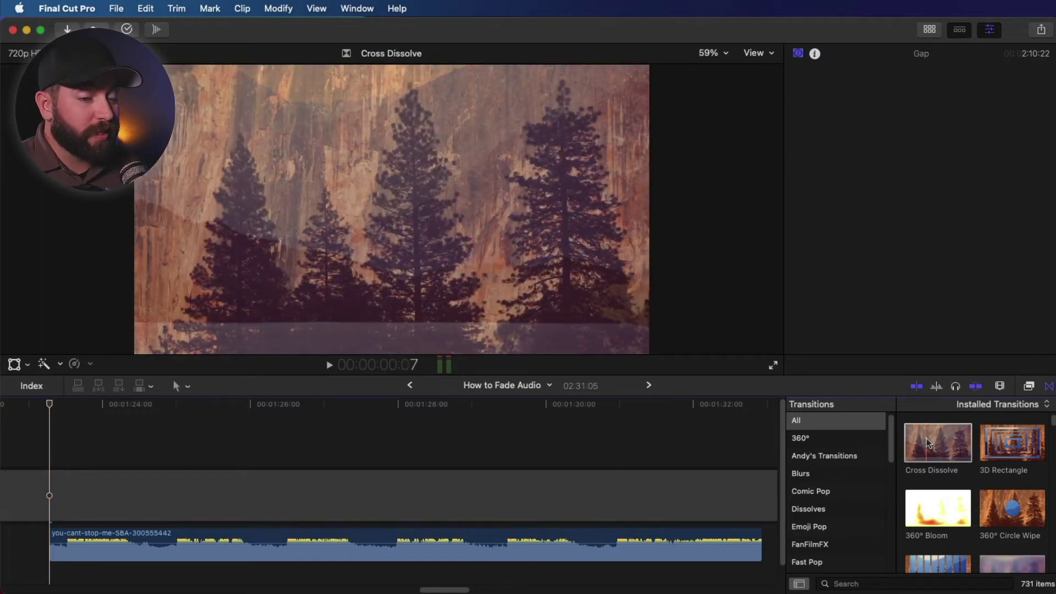
# - Add Cross Dissolve transitions to the start and end of the music clip, previewing the first
pyautogui.moveTo(935, 440); pyautogui.dragTo(783, 470)
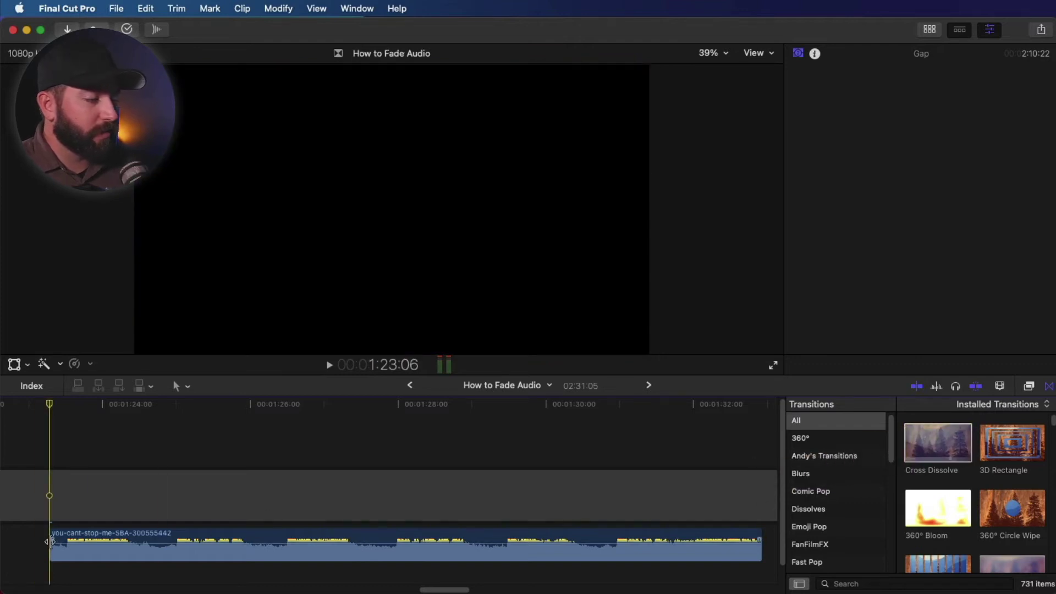
pyautogui.press('space')
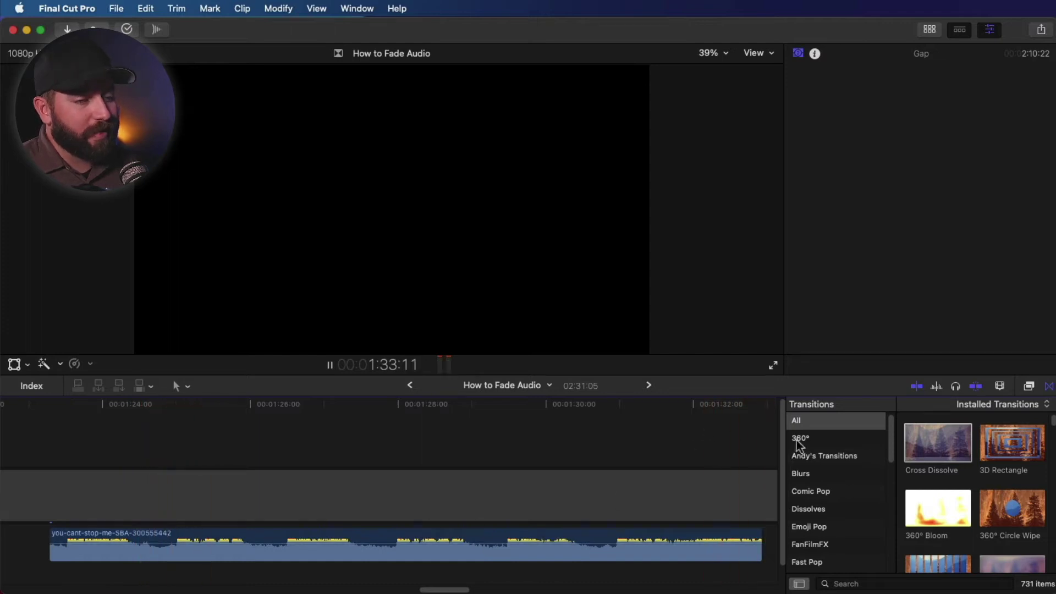
pyautogui.press('space')
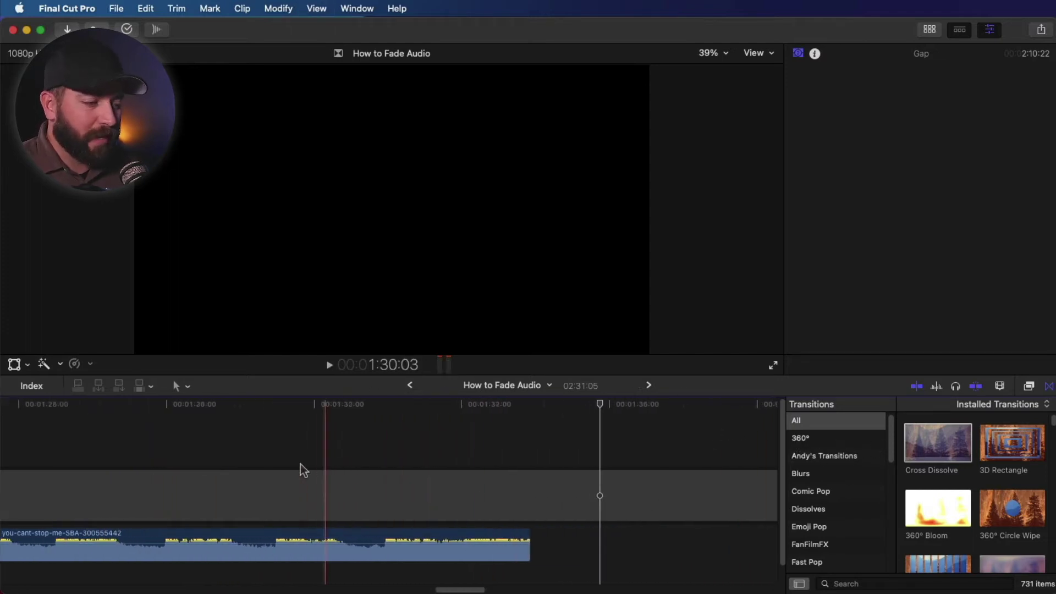
pyautogui.hscroll(-5, 300, 464)
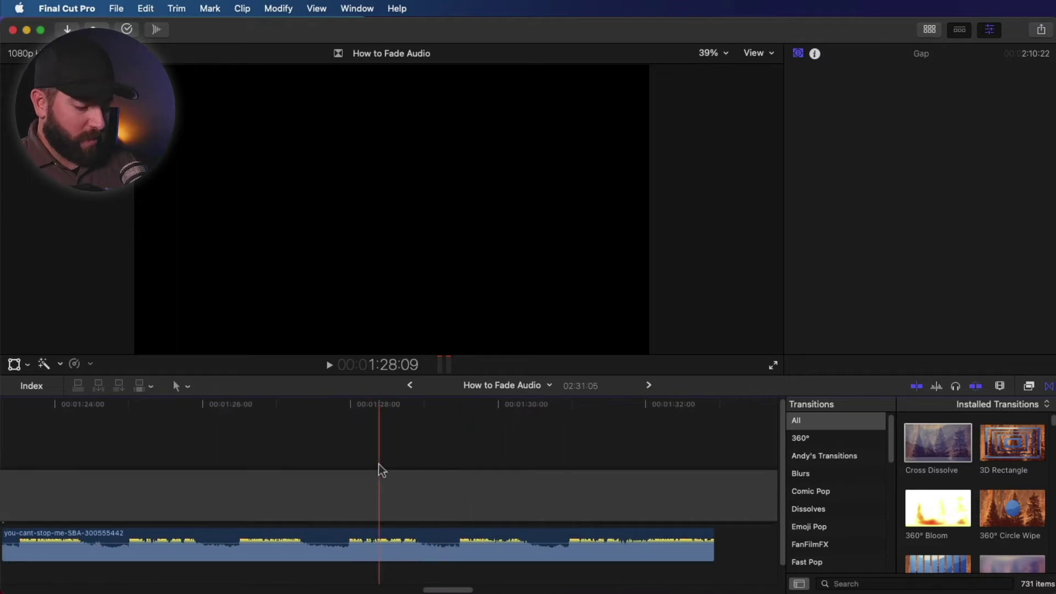
pyautogui.press('super+minus')
pyautogui.moveTo(953, 450); pyautogui.dragTo(491, 541)
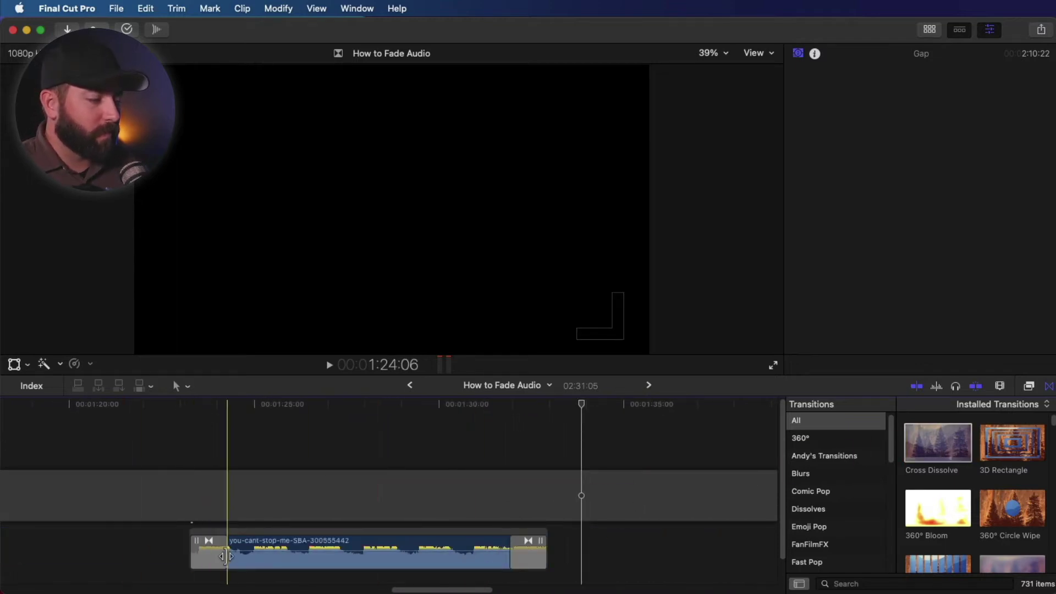
# - Lengthen both Cross Dissolves on the music clip and play back the longer fades
pyautogui.moveTo(226, 557); pyautogui.dragTo(237, 556)
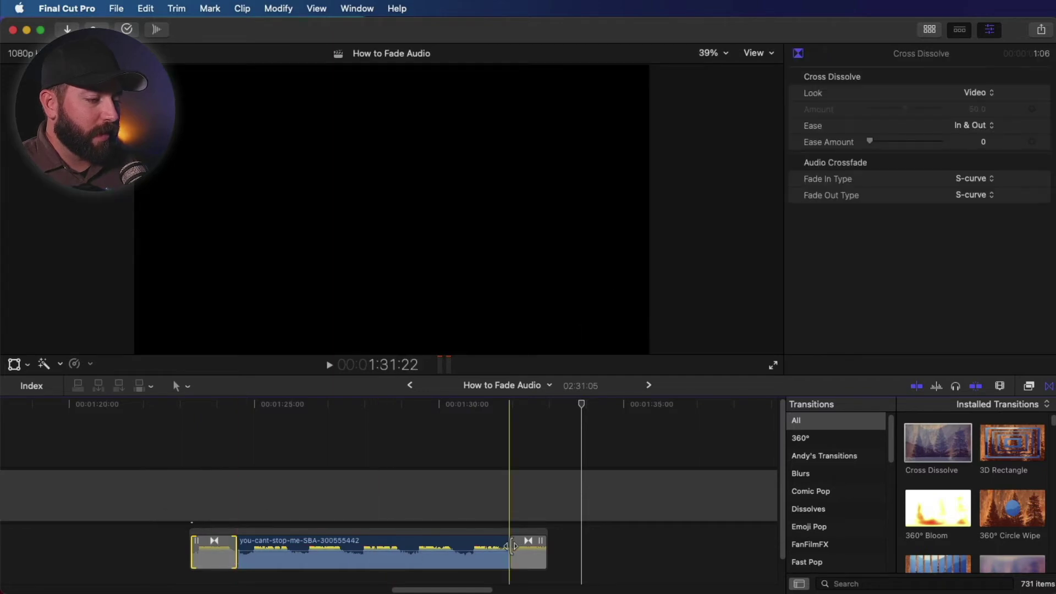
pyautogui.moveTo(511, 546); pyautogui.dragTo(489, 546)
pyautogui.press('space')
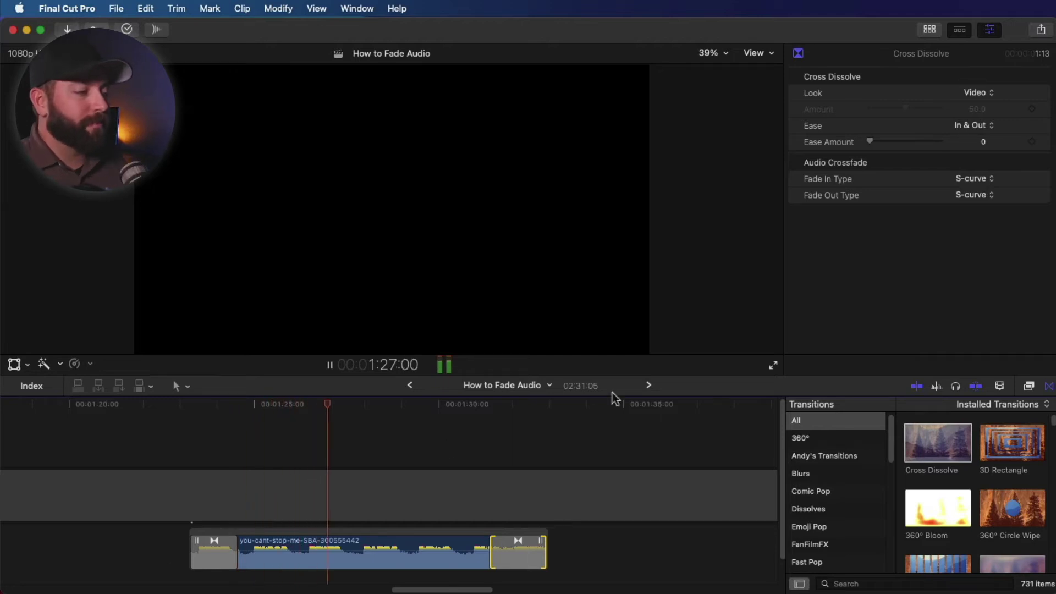
# - Delete the end and start Cross Dissolve transitions from the music clip
pyautogui.click(447, 431)
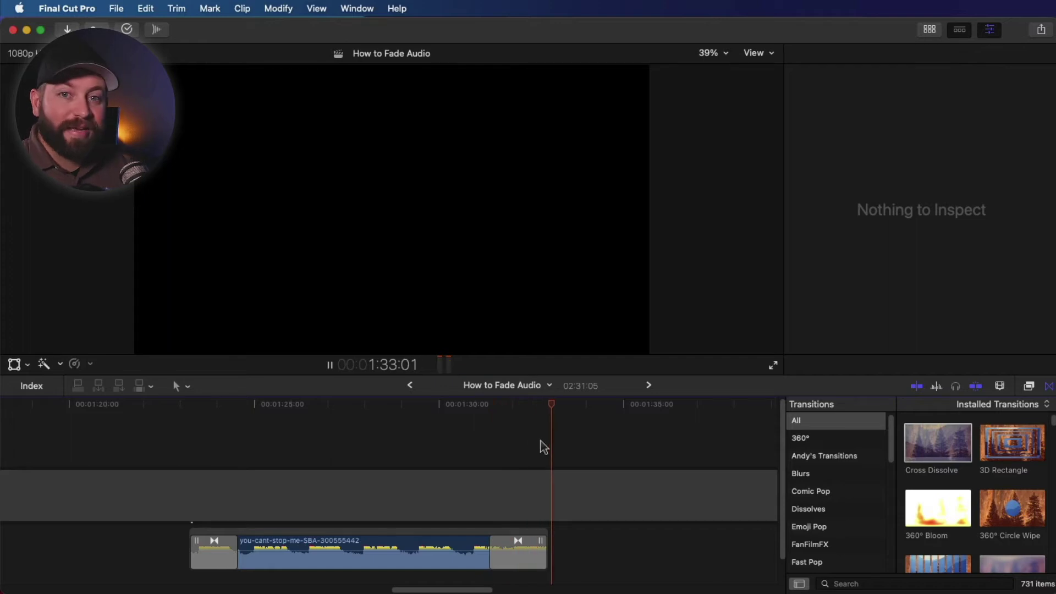
pyautogui.click(531, 558)
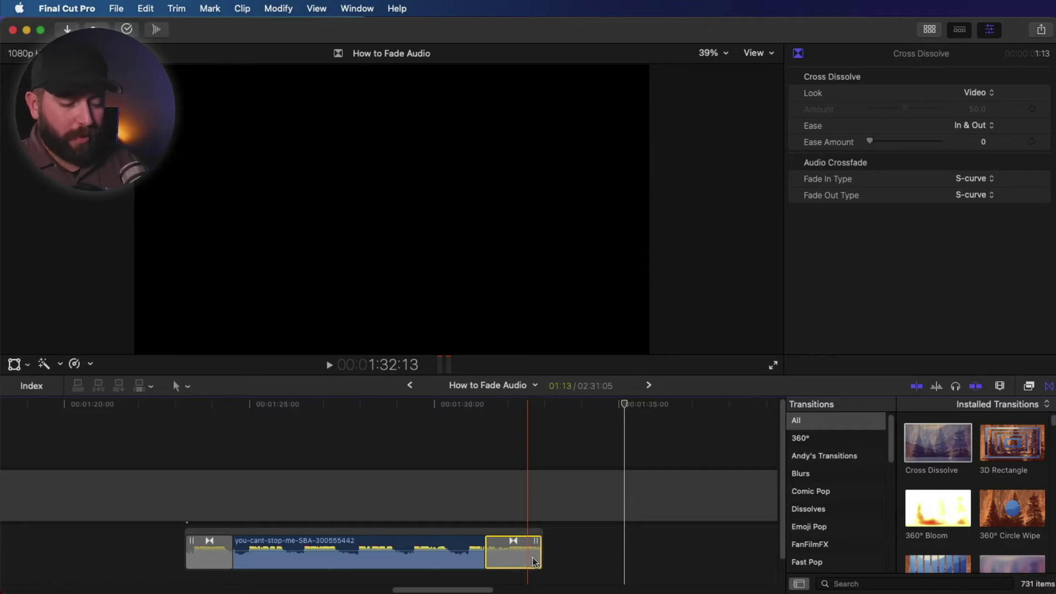
pyautogui.press('BackSpace')
pyautogui.click(208, 556)
pyautogui.press('BackSpace')
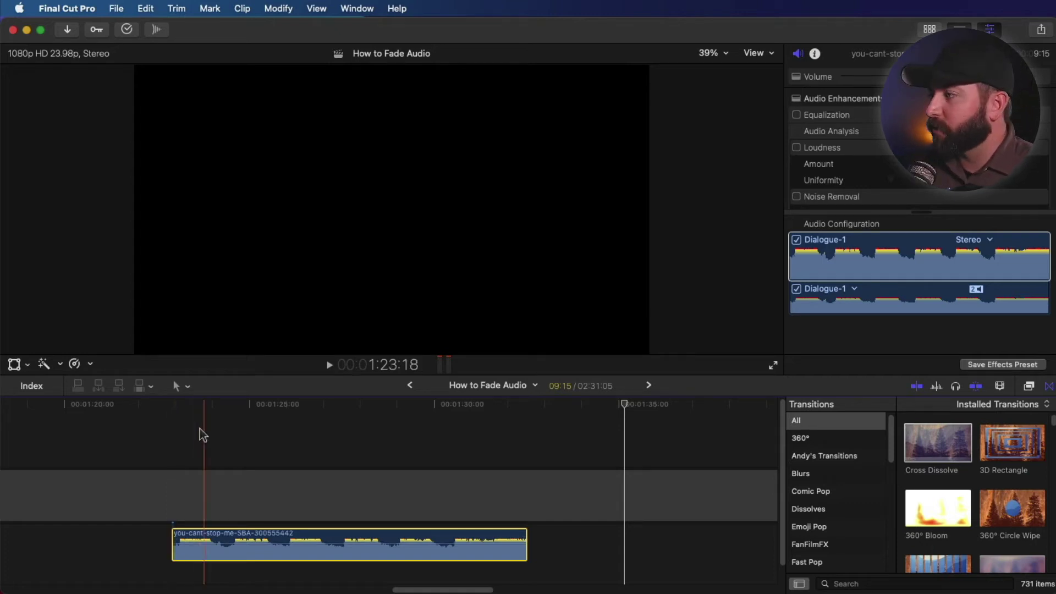
# - Use Modify > Adjust Audio Fades > Apply Fades on the music clip and play the result
pyautogui.click(280, 11)
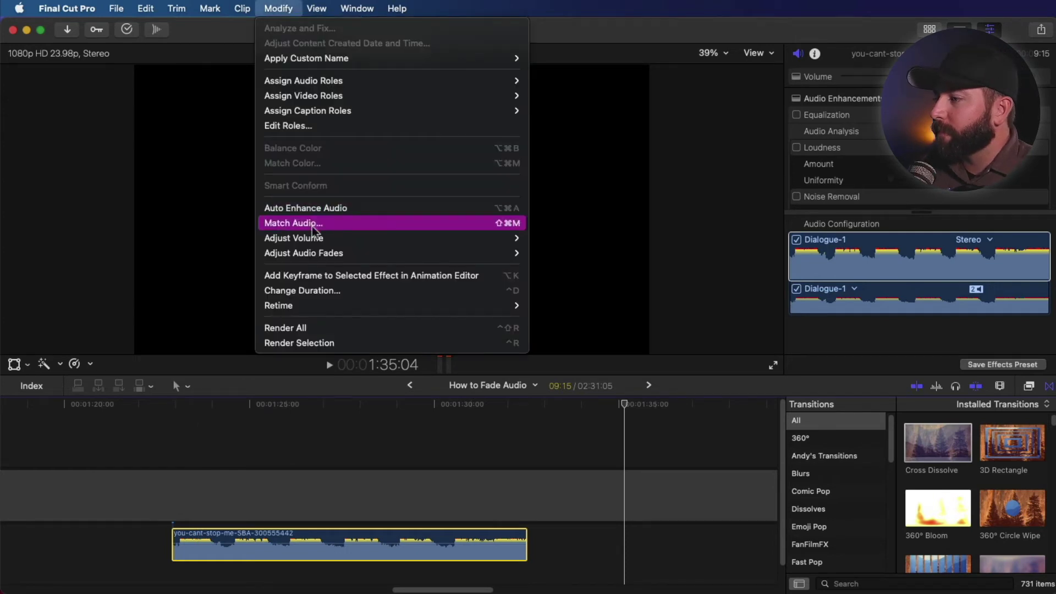
pyautogui.moveTo(317, 241)
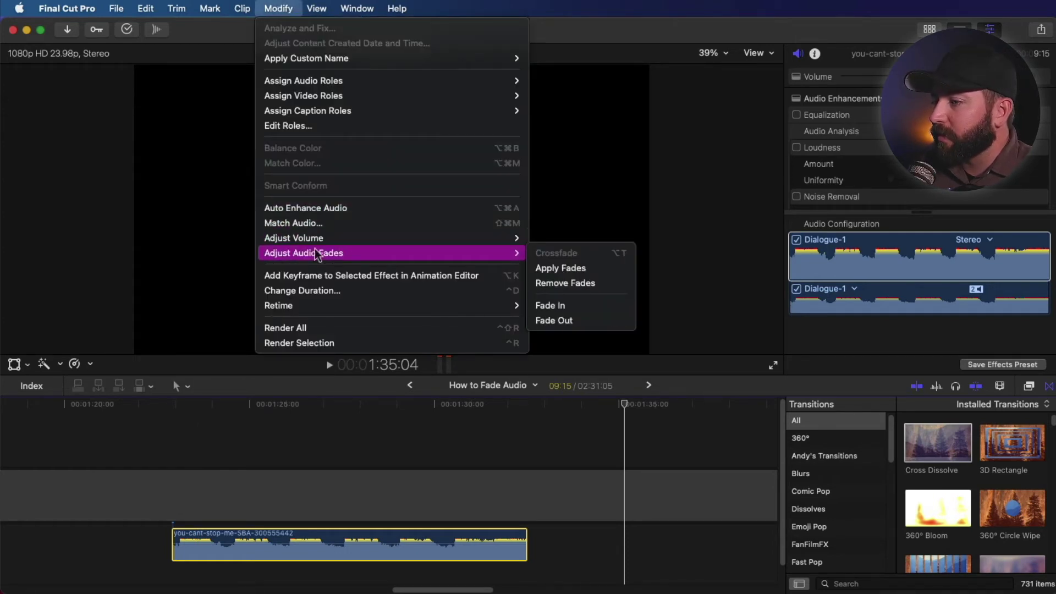
pyautogui.click(582, 269)
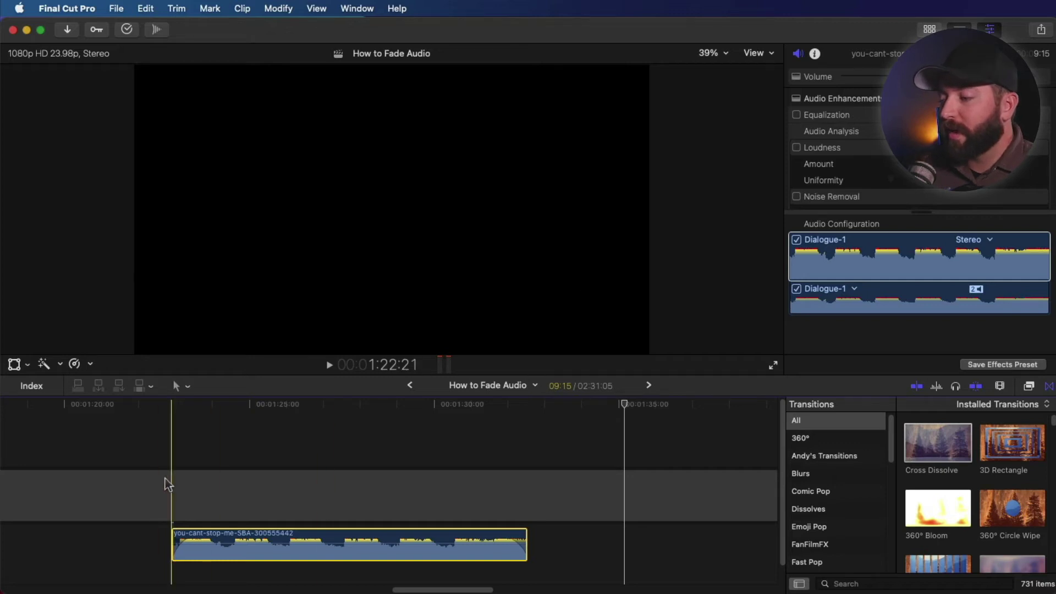
pyautogui.press('space')
pyautogui.click(479, 450)
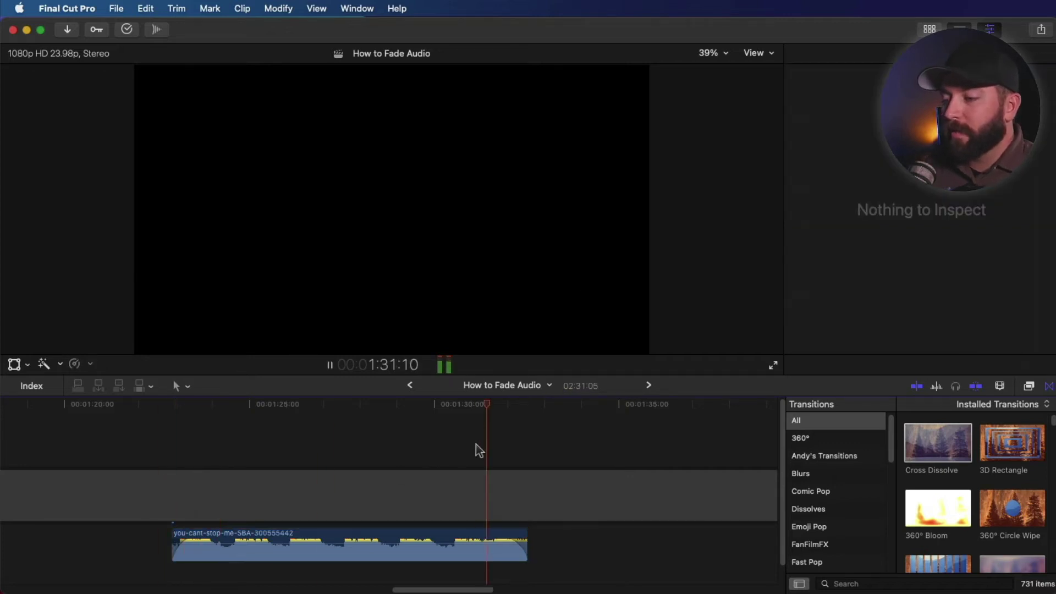
pyautogui.press('space')
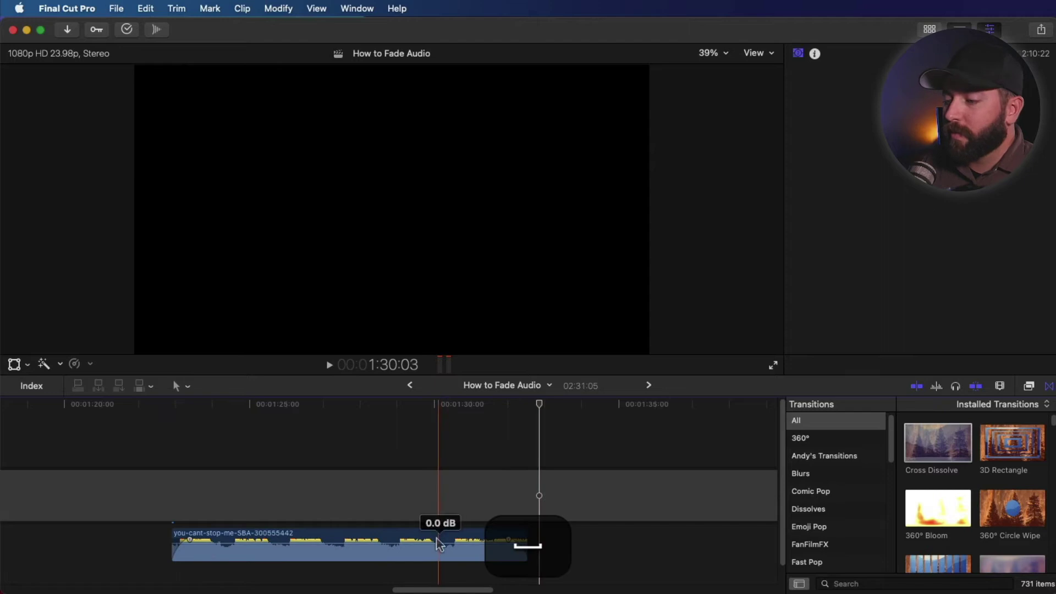
pyautogui.click(436, 538)
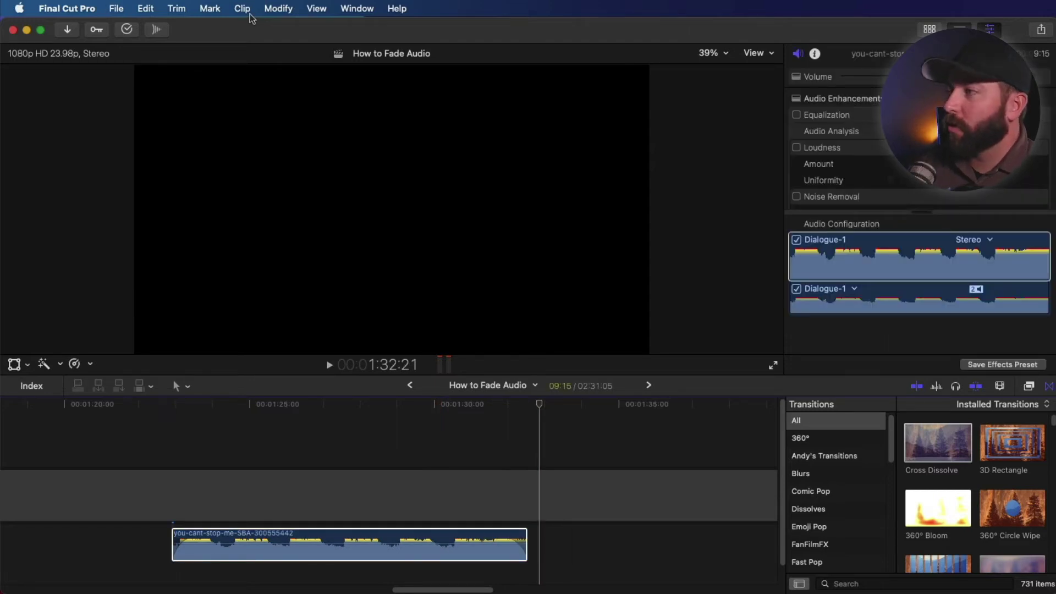
# - Open the Command Editor from the Final Cut Pro menu's Commands submenu
pyautogui.click(81, 9)
pyautogui.moveTo(88, 65)
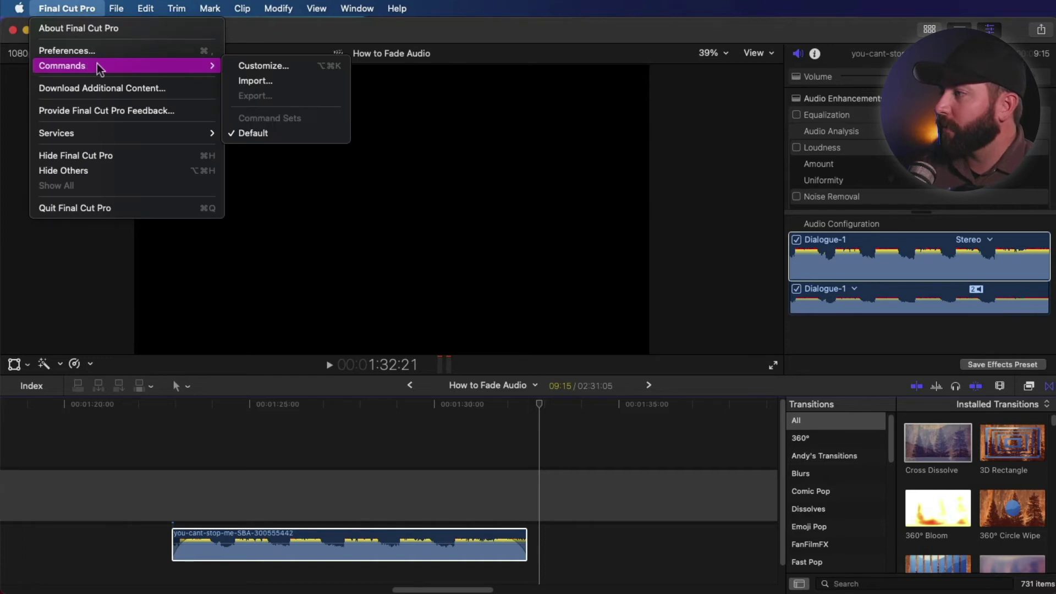
pyautogui.click(292, 69)
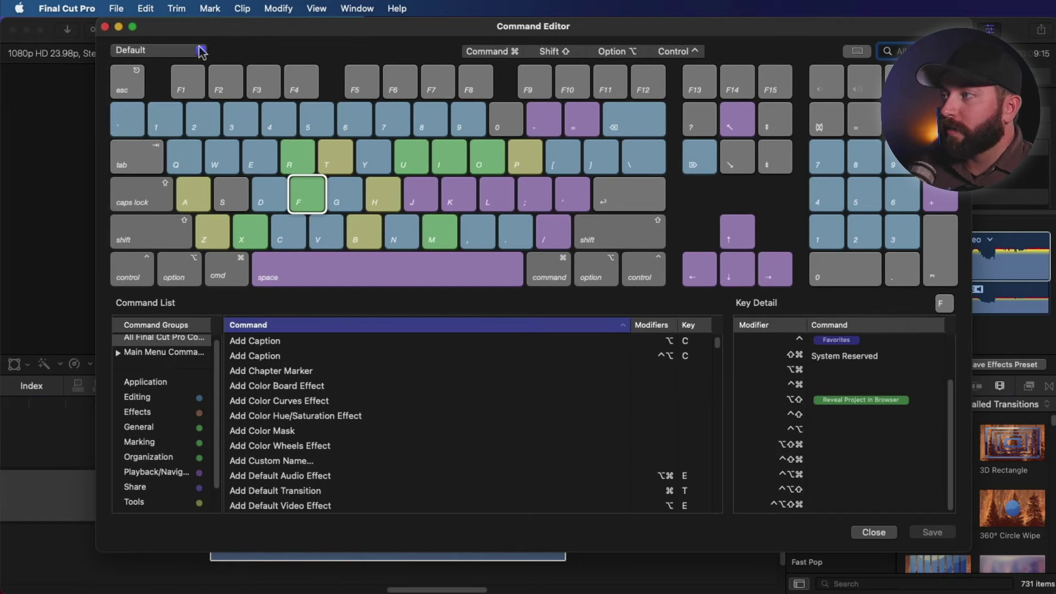
# - Duplicate the default command set and name the copy 'Audio Fades'
pyautogui.click(199, 50)
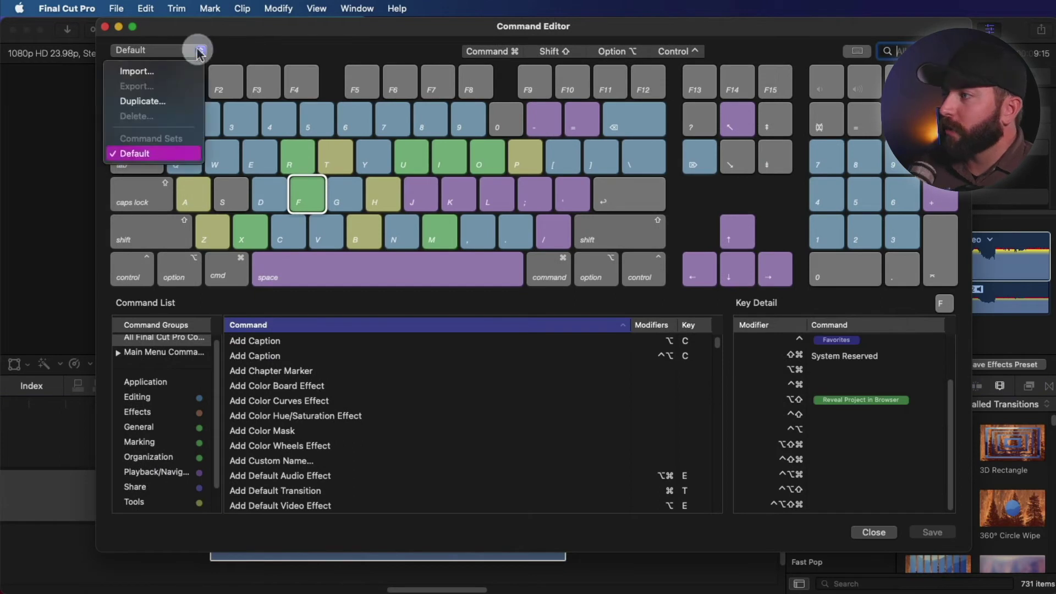
pyautogui.click(177, 101)
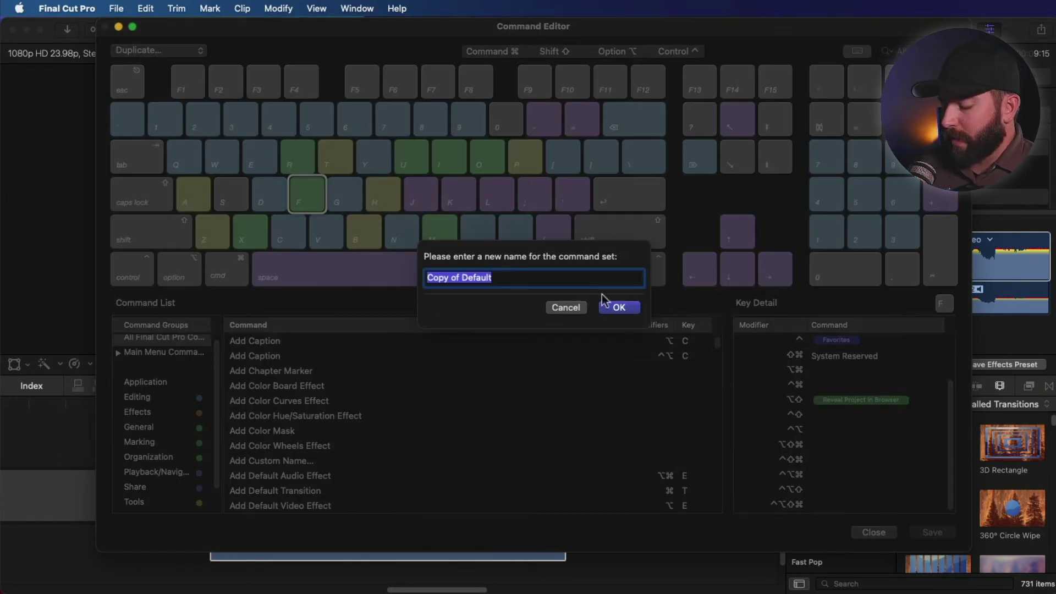
pyautogui.write('Adudio')
pyautogui.press('BackSpace')
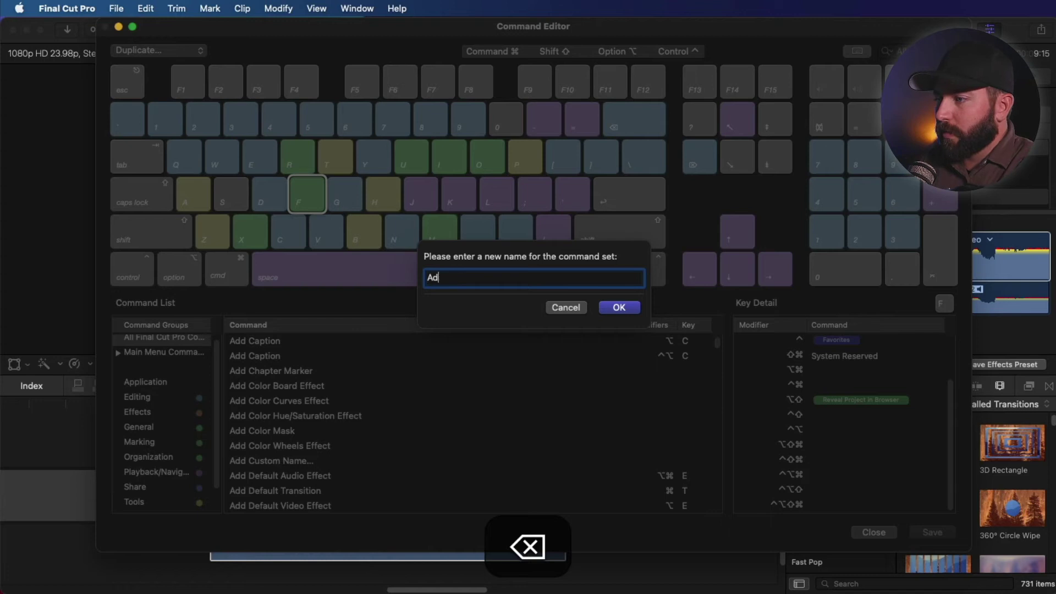
pyautogui.write('Audio Fades')
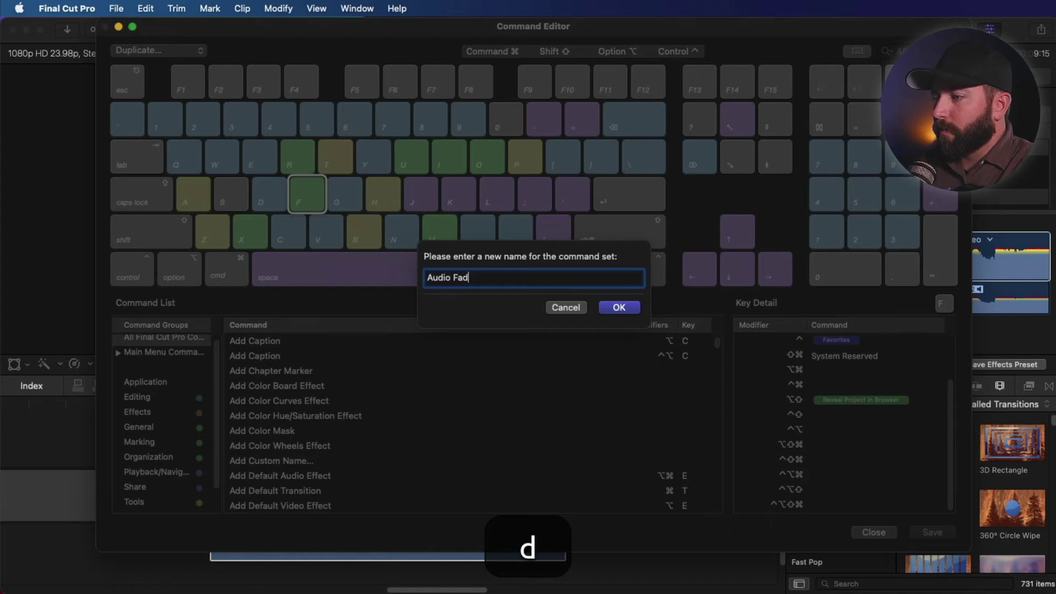
pyautogui.press('Return')
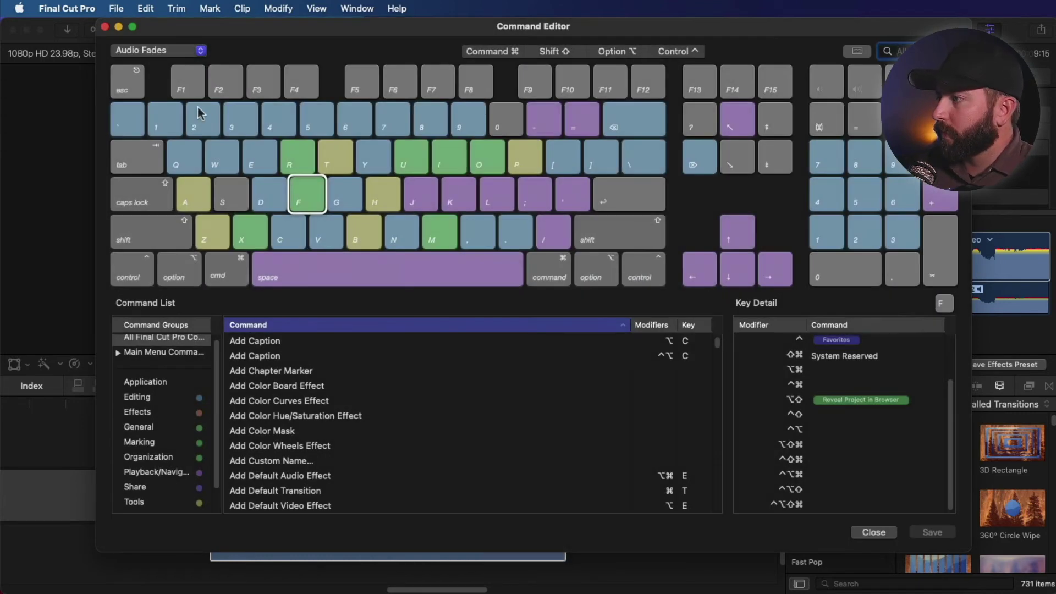
pyautogui.click(158, 50)
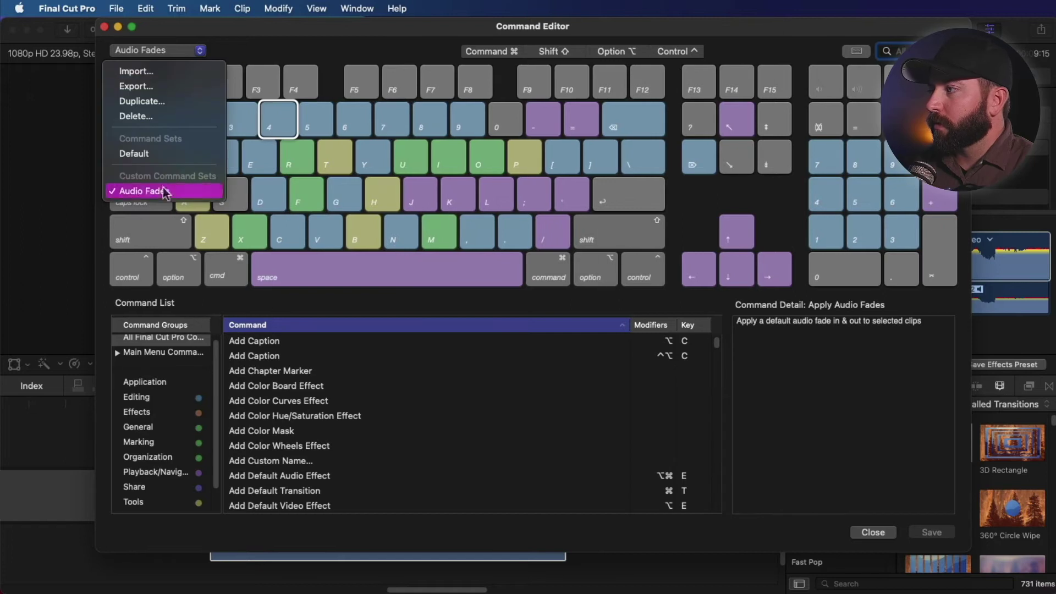
# - Search 'fade' and bind Apply Audio Fades, Remove Audio Fades and Toggle Audio Fade In to Shift-4, Shift-5 and Shift-6
pyautogui.click(263, 39)
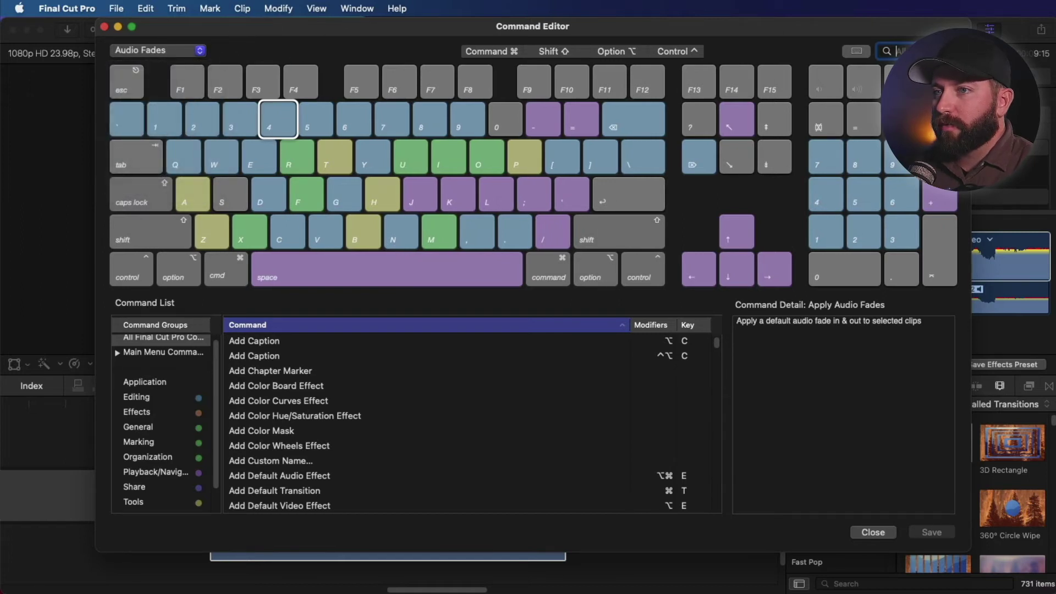
pyautogui.write('fade')
pyautogui.click(298, 346)
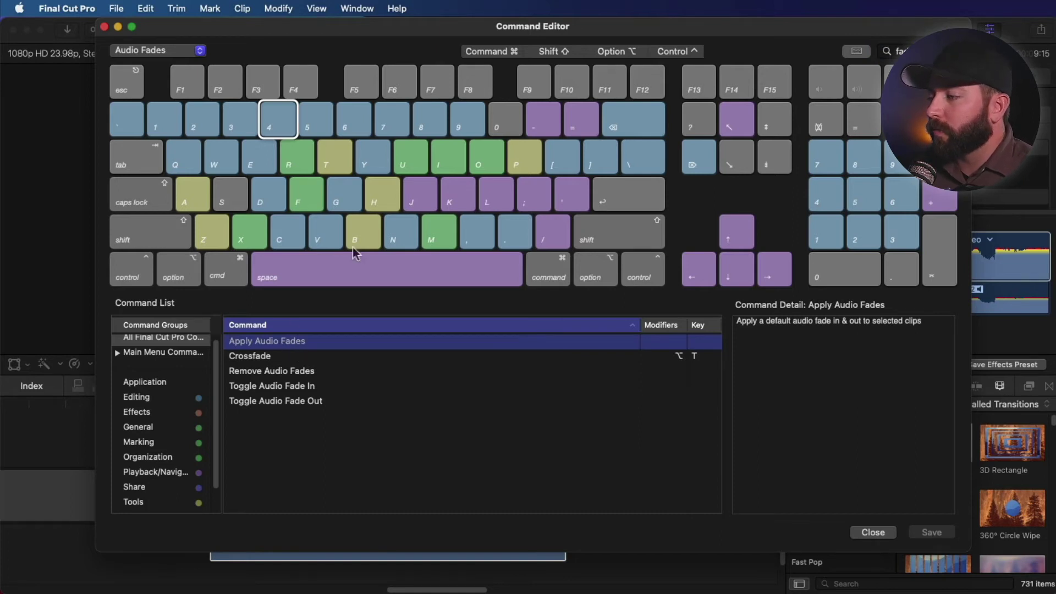
pyautogui.click(568, 53)
pyautogui.moveTo(318, 342); pyautogui.dragTo(278, 120)
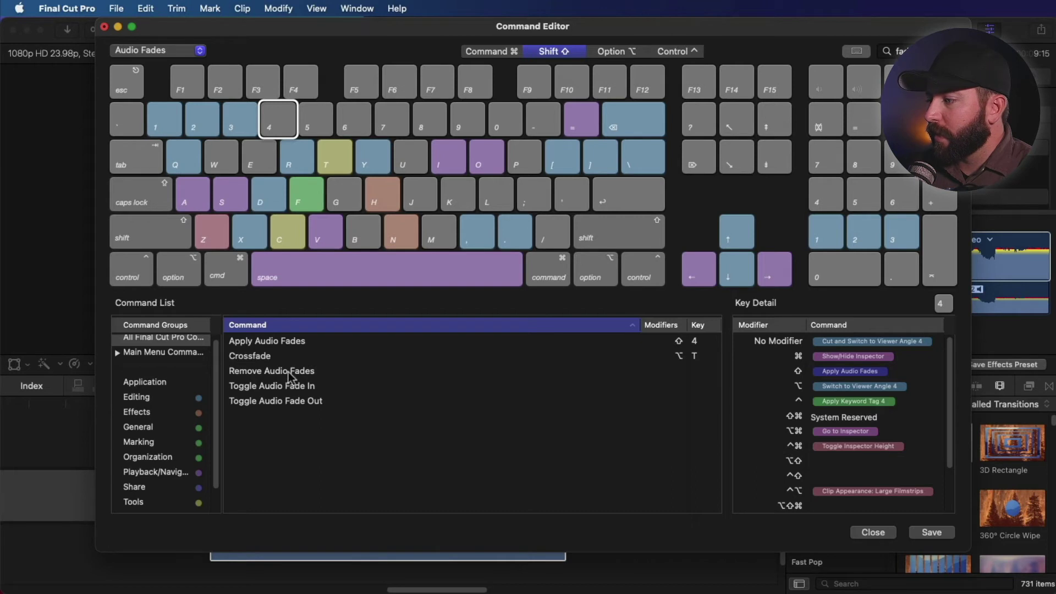
pyautogui.moveTo(291, 375); pyautogui.dragTo(317, 121)
pyautogui.moveTo(290, 393); pyautogui.dragTo(390, 148)
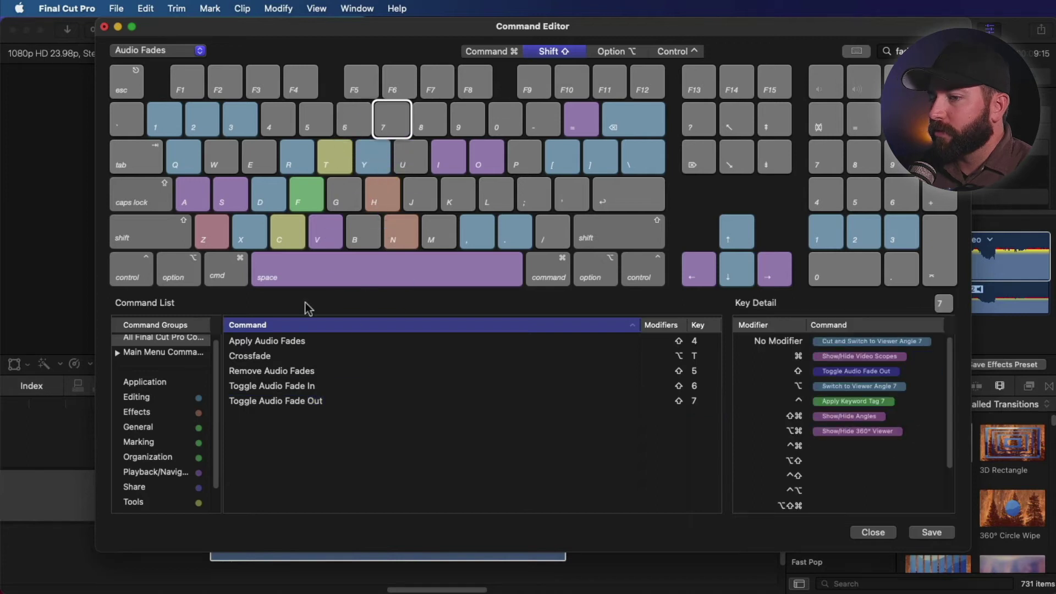
# - Save the Audio Fades command set and close the Command Editor
pyautogui.click(276, 343)
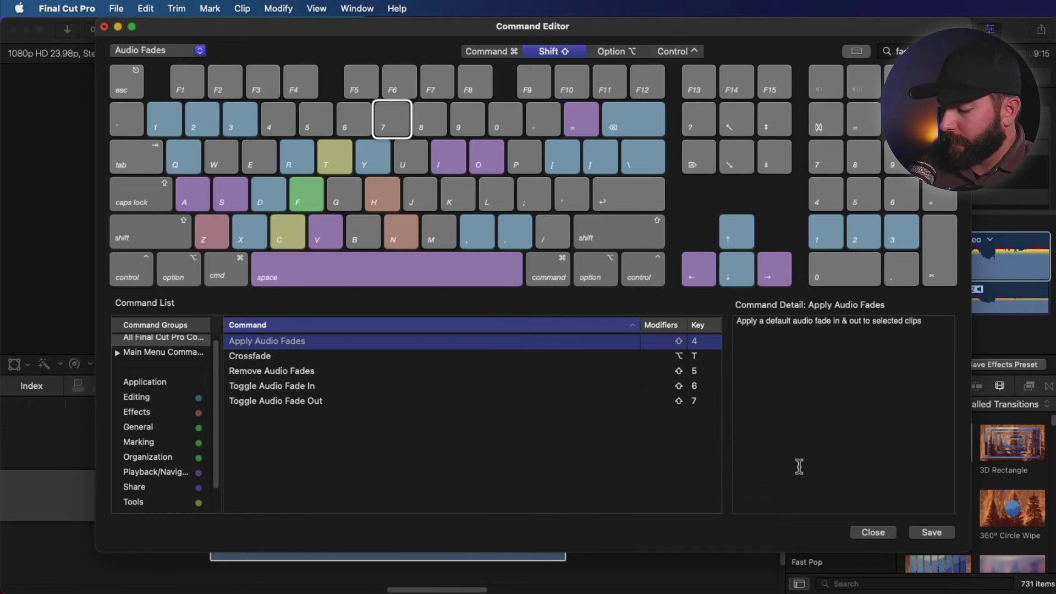
pyautogui.click(930, 533)
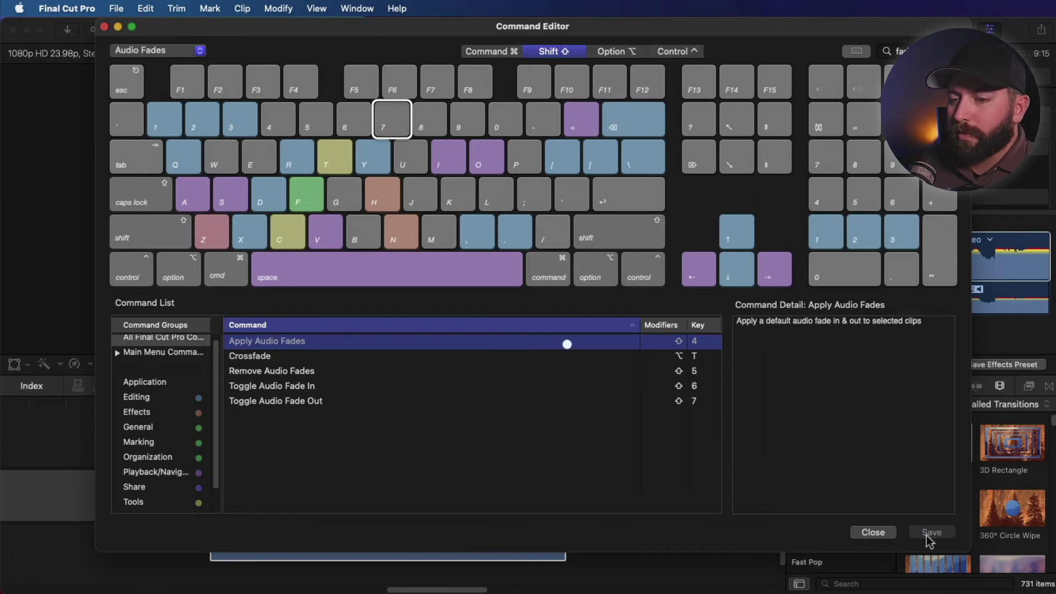
pyautogui.click(873, 532)
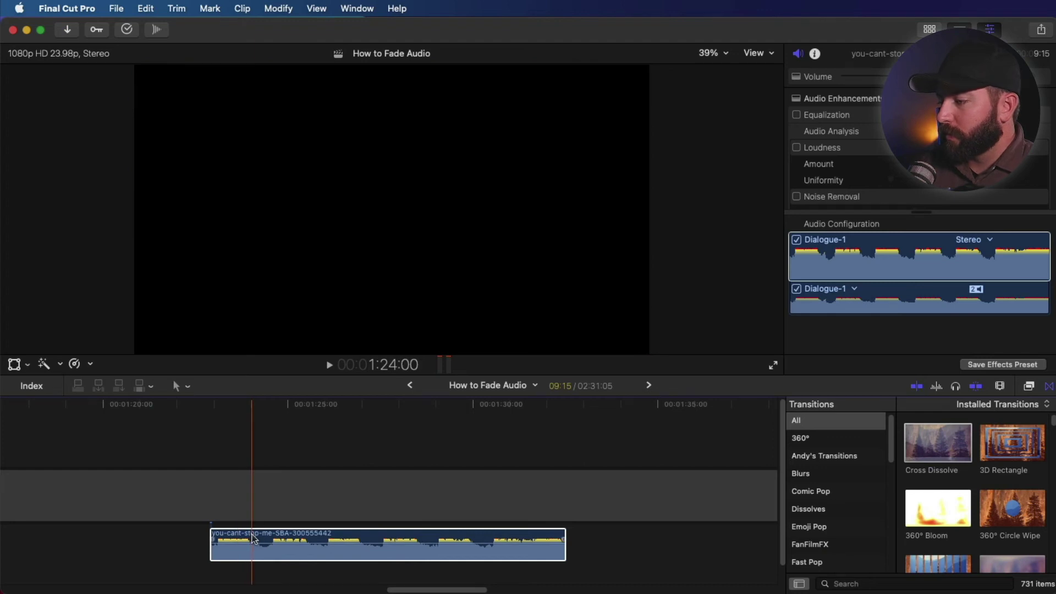
# - Apply fades to the music clip with Shift-4, then test Shift-5, Shift-6 and Shift-7
pyautogui.hotkey('shift', '4')
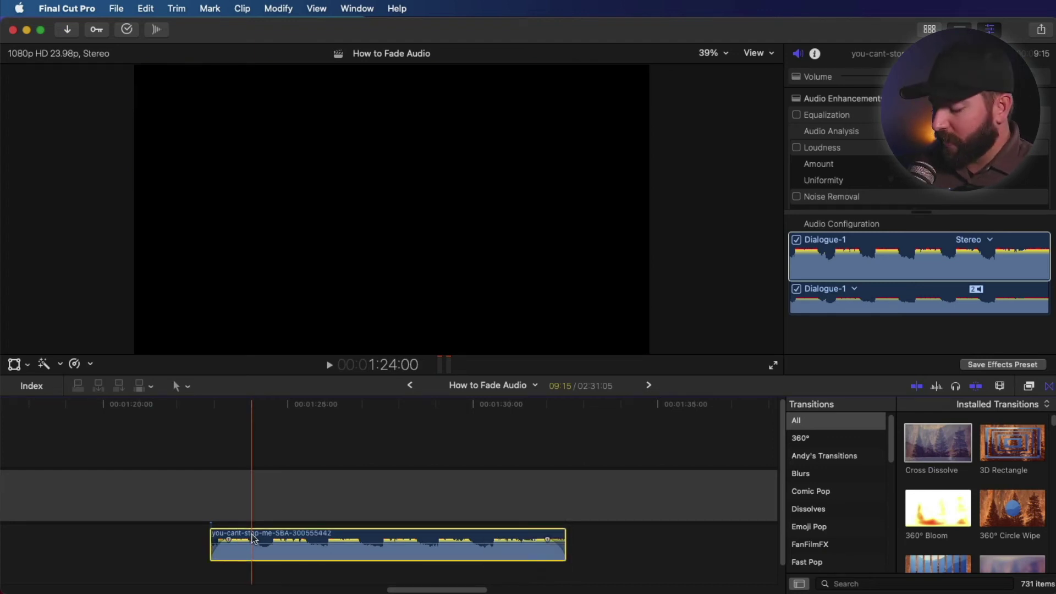
pyautogui.press('shift')
pyautogui.hotkey('shift', '5')
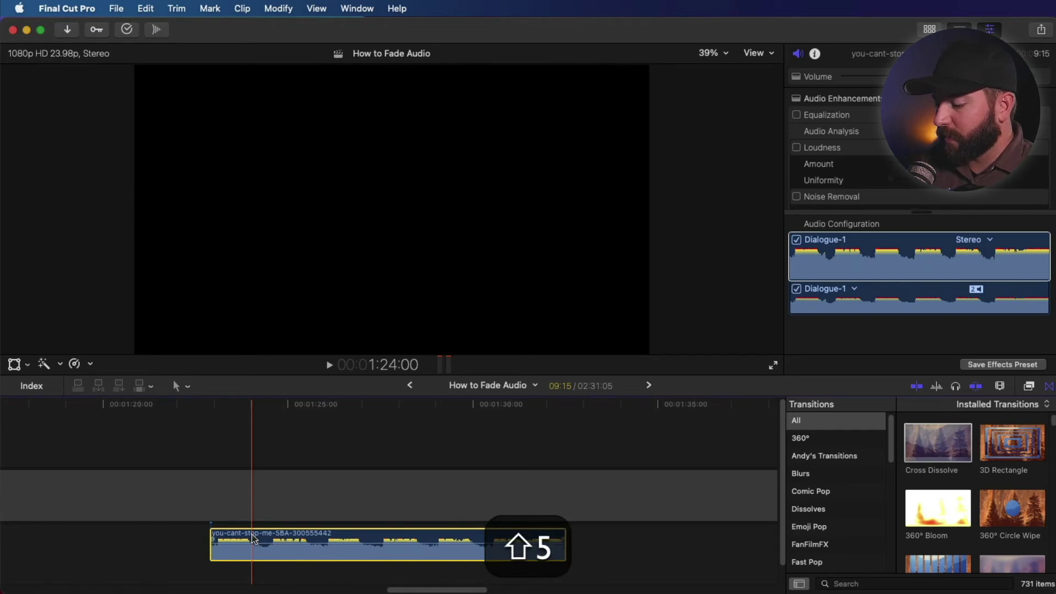
pyautogui.hotkey('shift', '6')
pyautogui.hotkey('shift', '7')
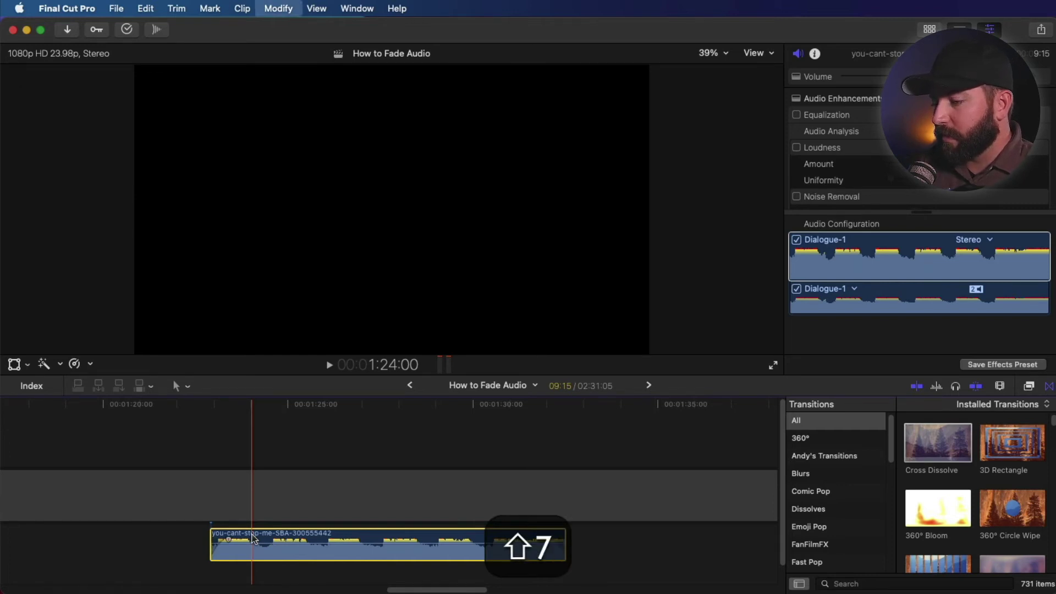
pyautogui.hotkey('shift', '6')
pyautogui.hotkey('shift', '7')
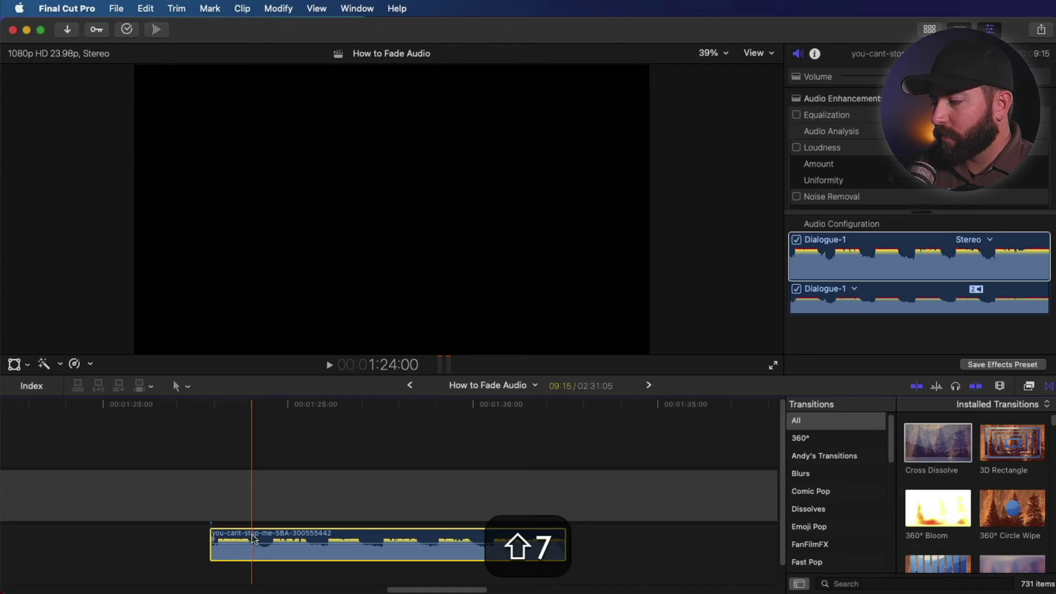
pyautogui.hotkey('shift', '6')
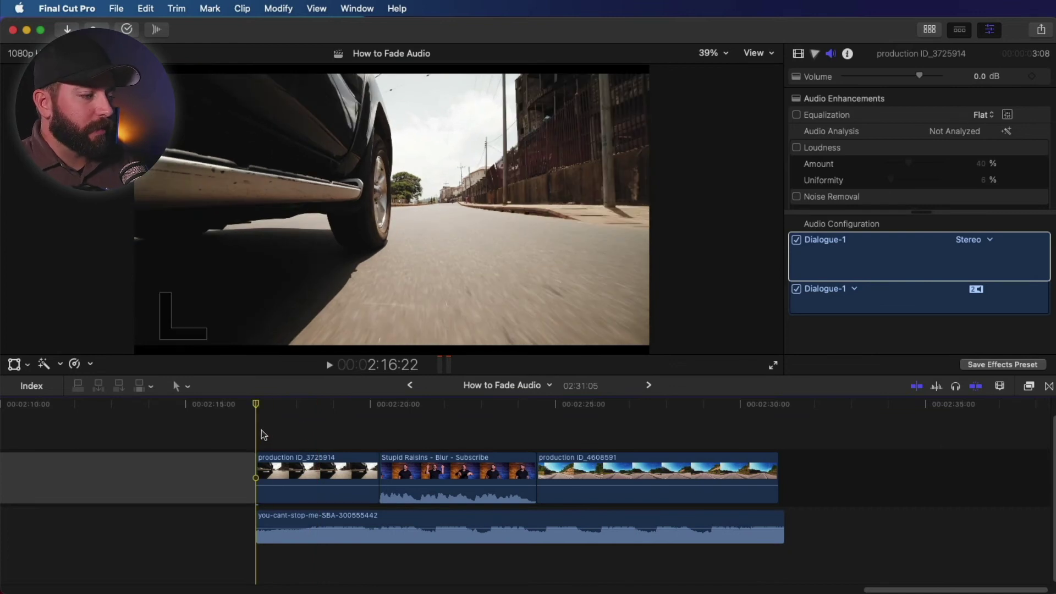
pyautogui.press('space')
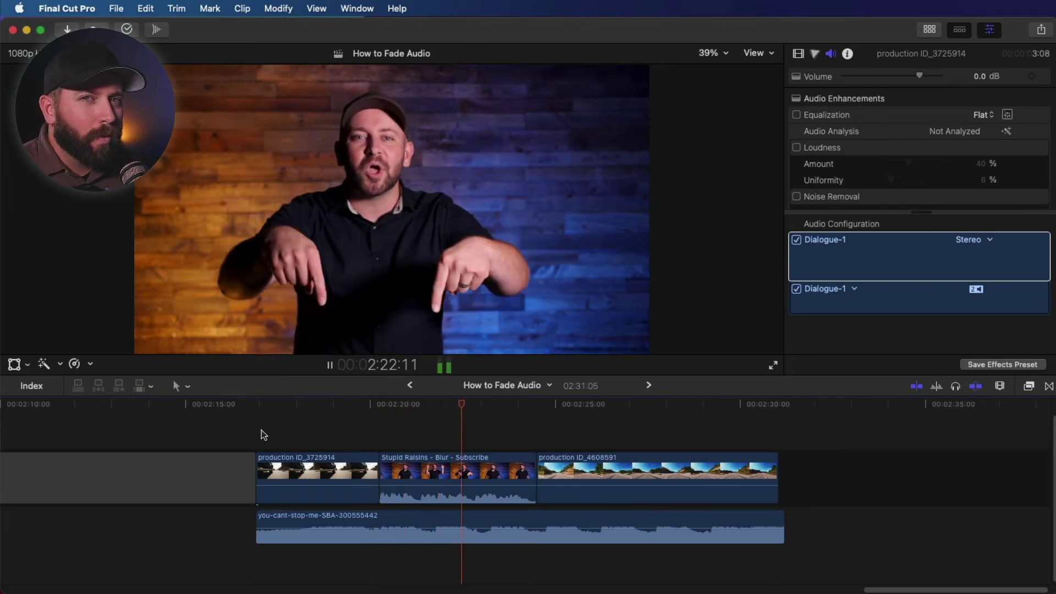
pyautogui.press('space')
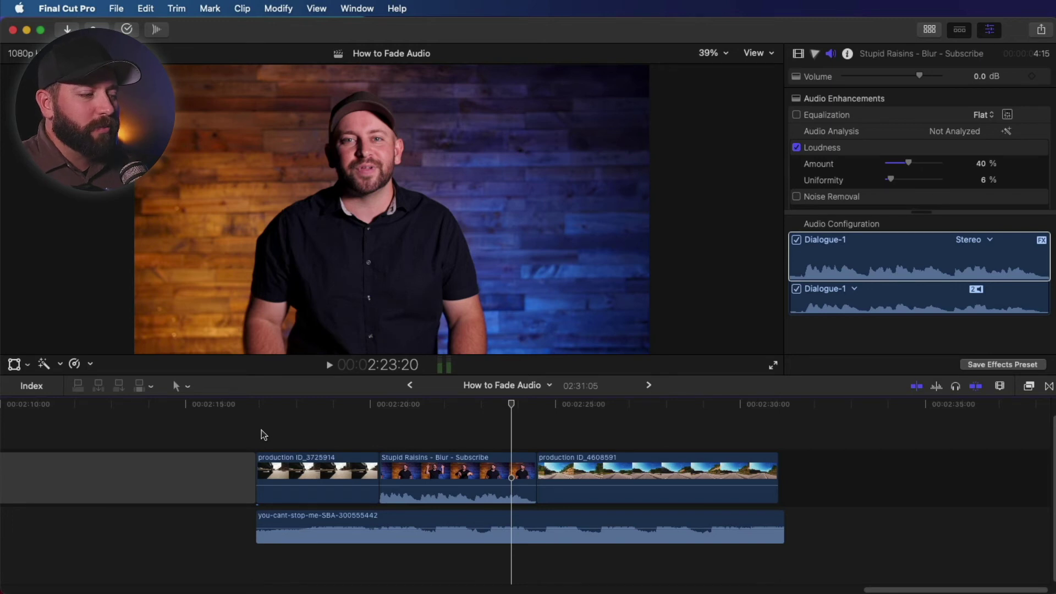
pyautogui.click(262, 430)
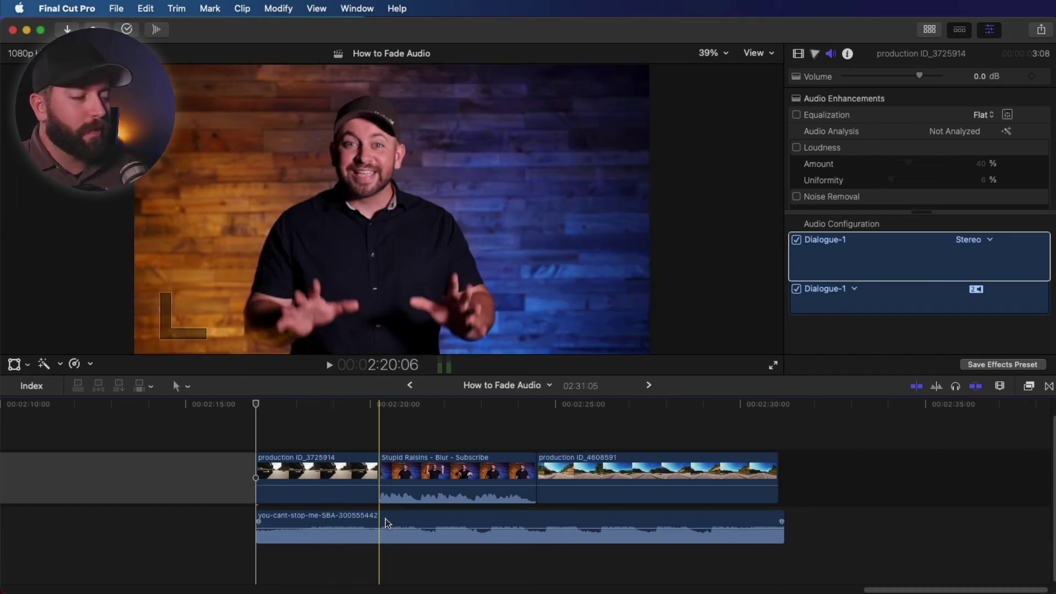
pyautogui.hscroll(-2, 385, 518)
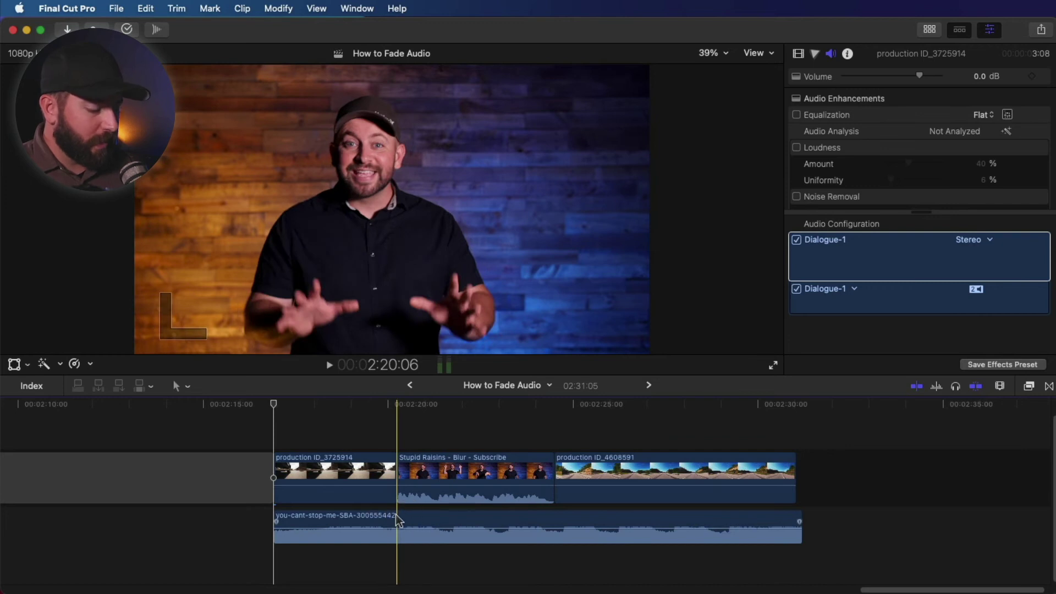
pyautogui.press('b')
# - Blade the music clip where the dialogue starts, then park the playhead just before the dialogue
pyautogui.click(397, 527)
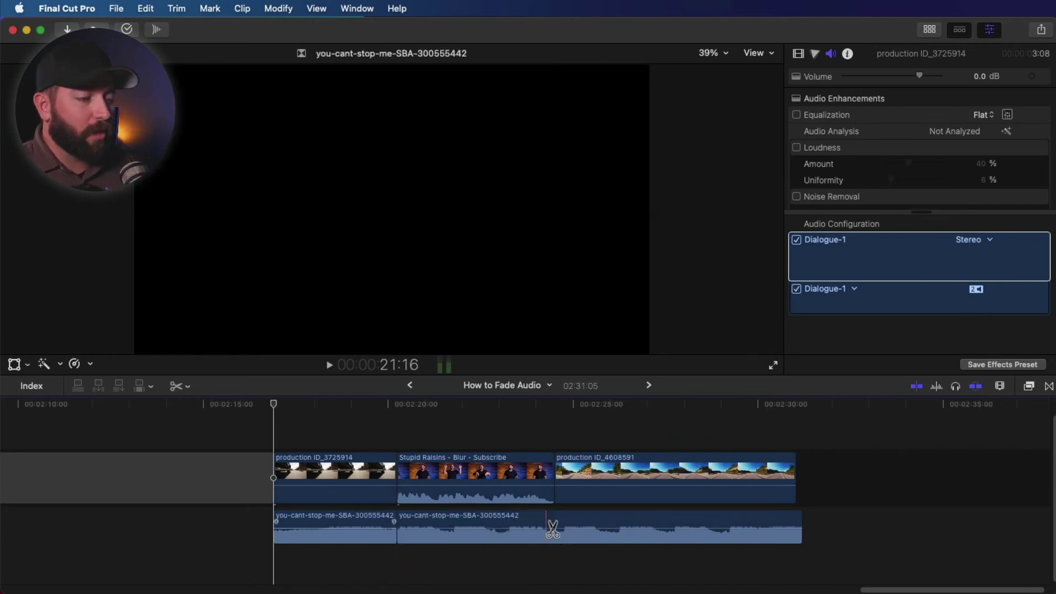
pyautogui.press('a')
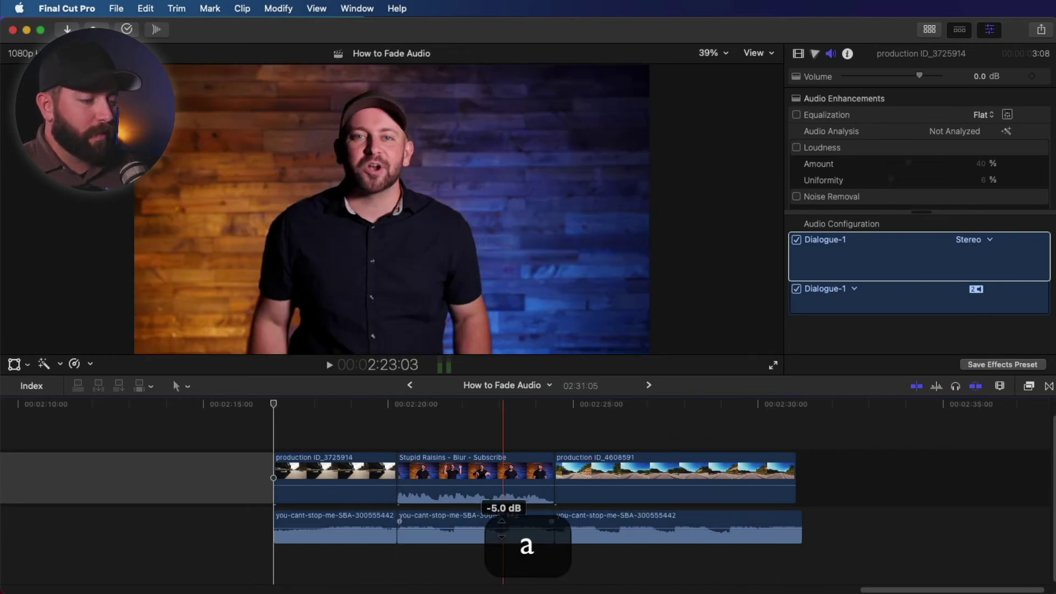
pyautogui.press('l')
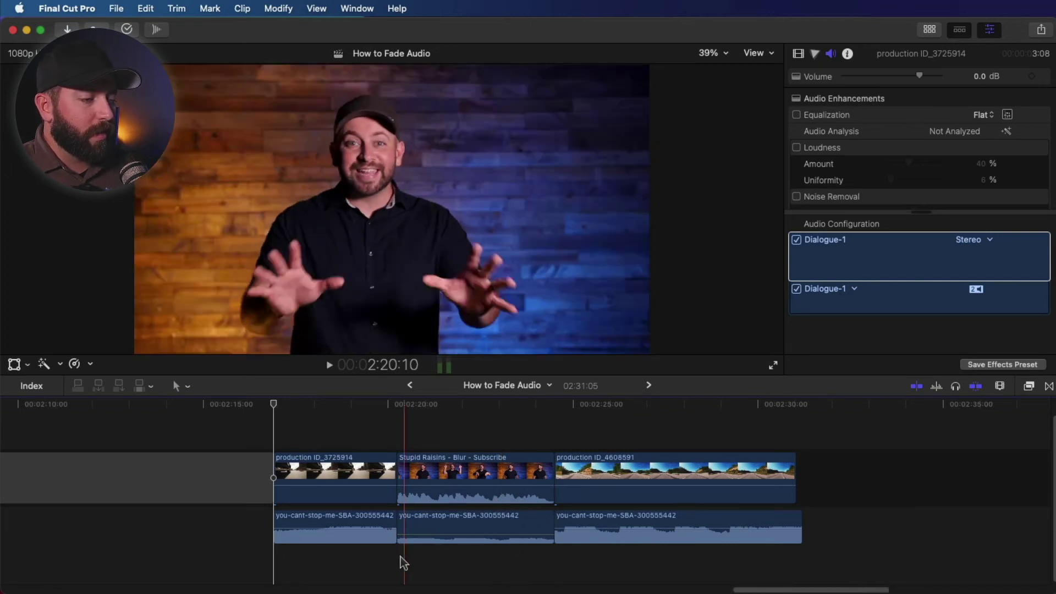
pyautogui.click(375, 559)
# - Play the section, try lowering the middle music piece's volume, then undo that drop
pyautogui.press('space')
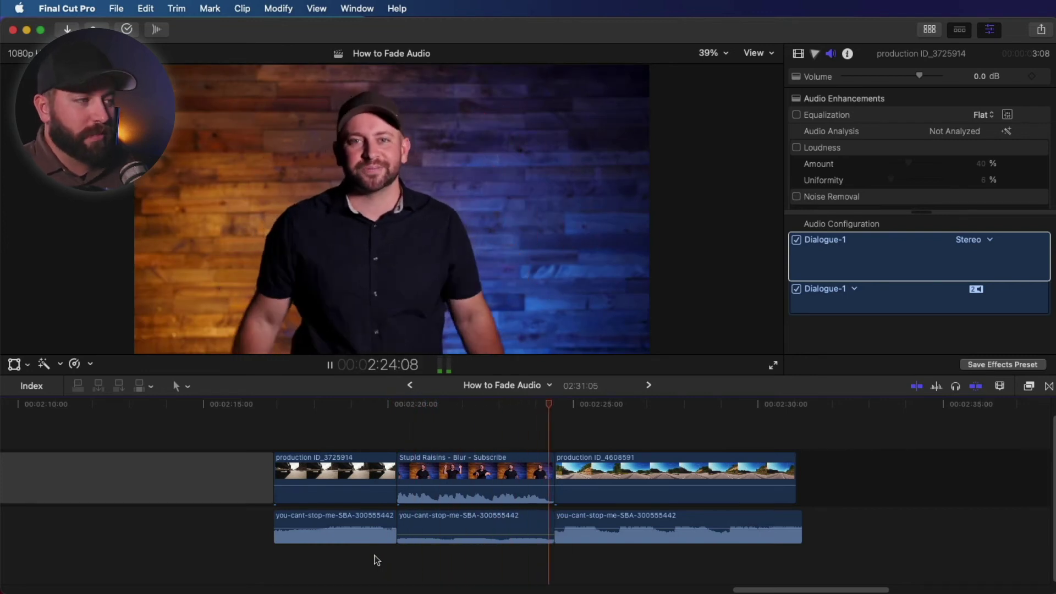
pyautogui.press('space')
pyautogui.click(424, 530)
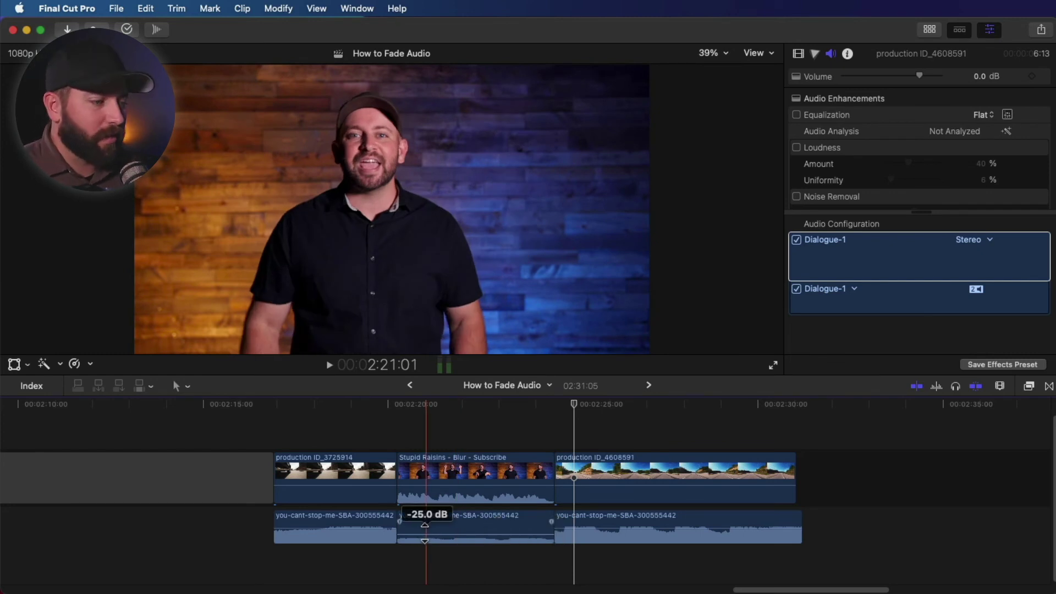
pyautogui.press('super+z')
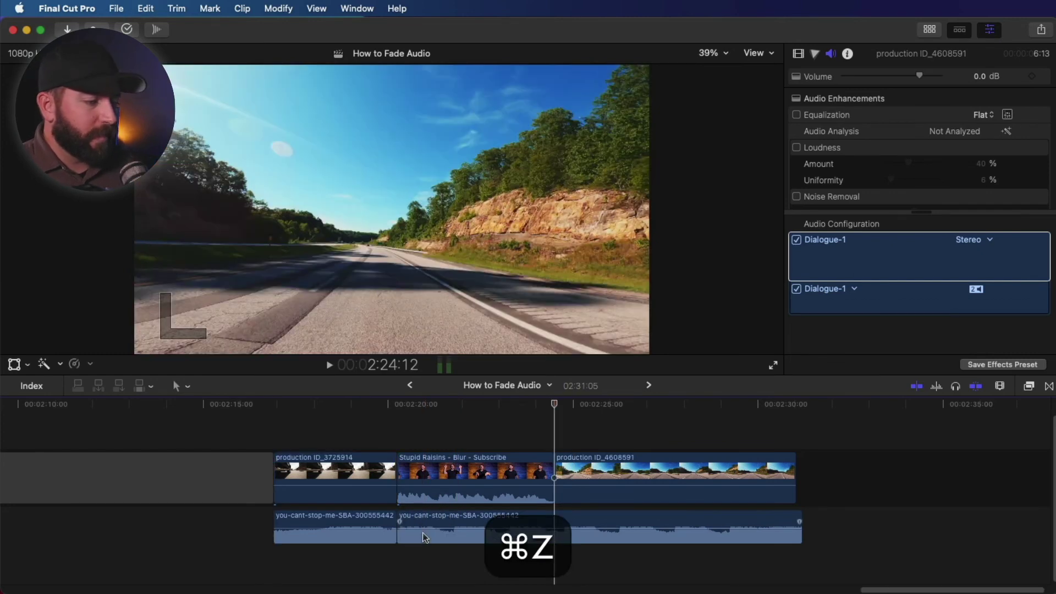
# - Undo the music cuts, zoom in, and add volume keyframes at both dialogue edges
pyautogui.press('super+z')
pyautogui.press('super+z')
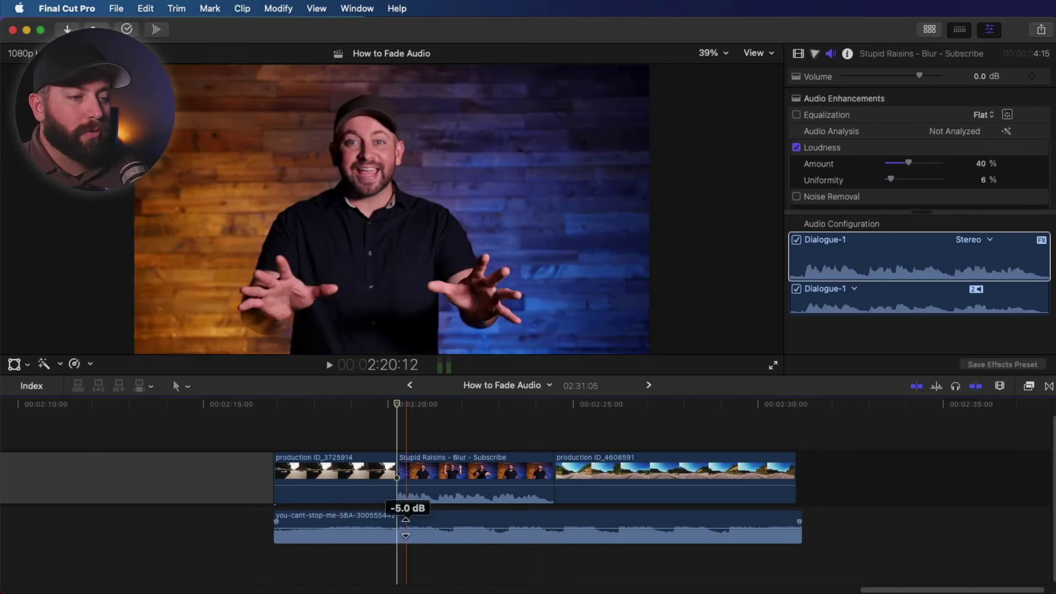
pyautogui.press('super+equal')
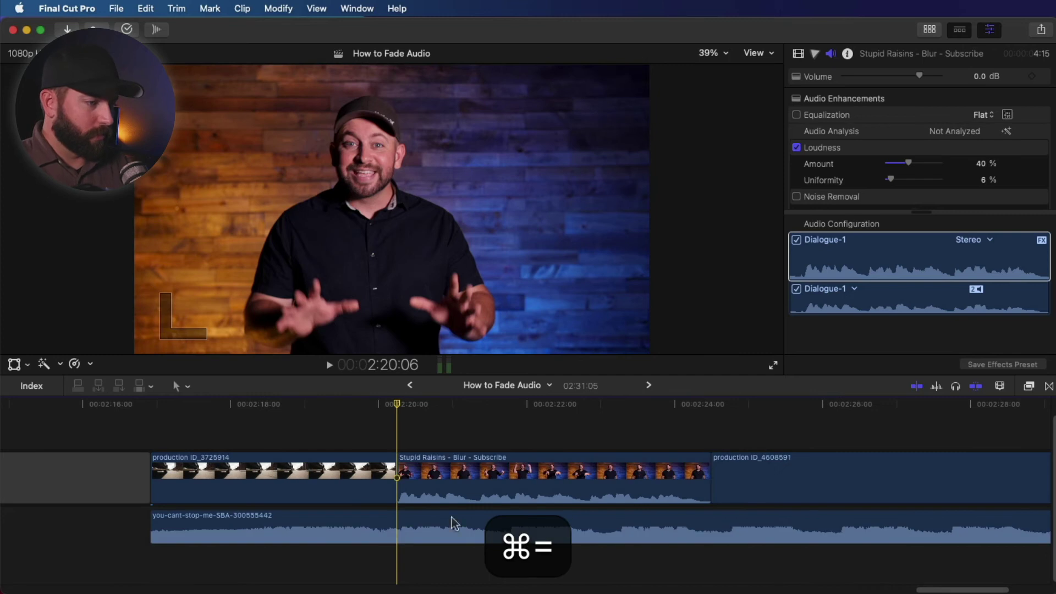
pyautogui.hscroll(2, 306, 528)
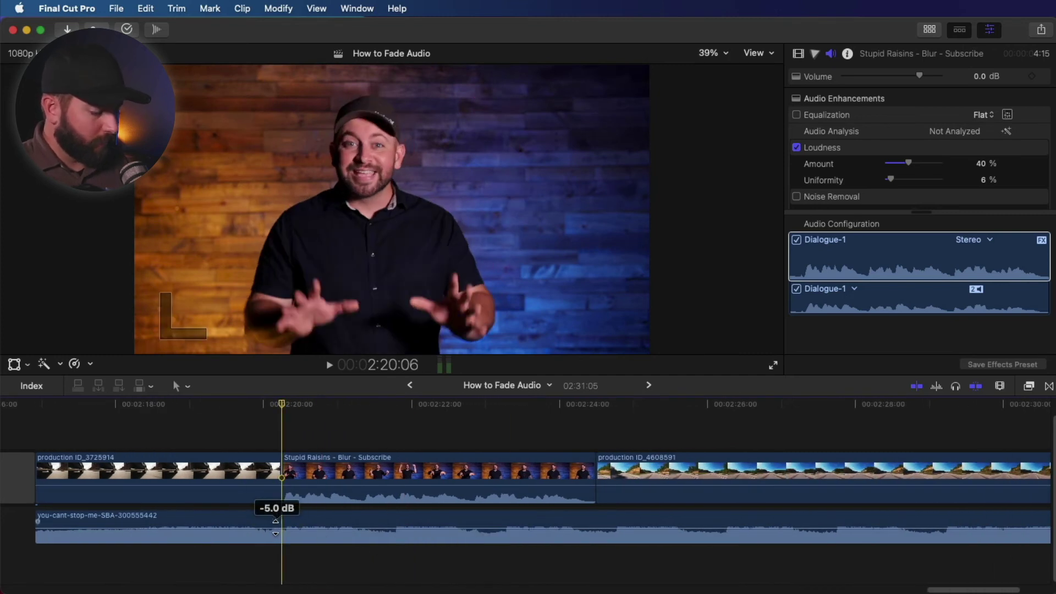
pyautogui.press('alt')
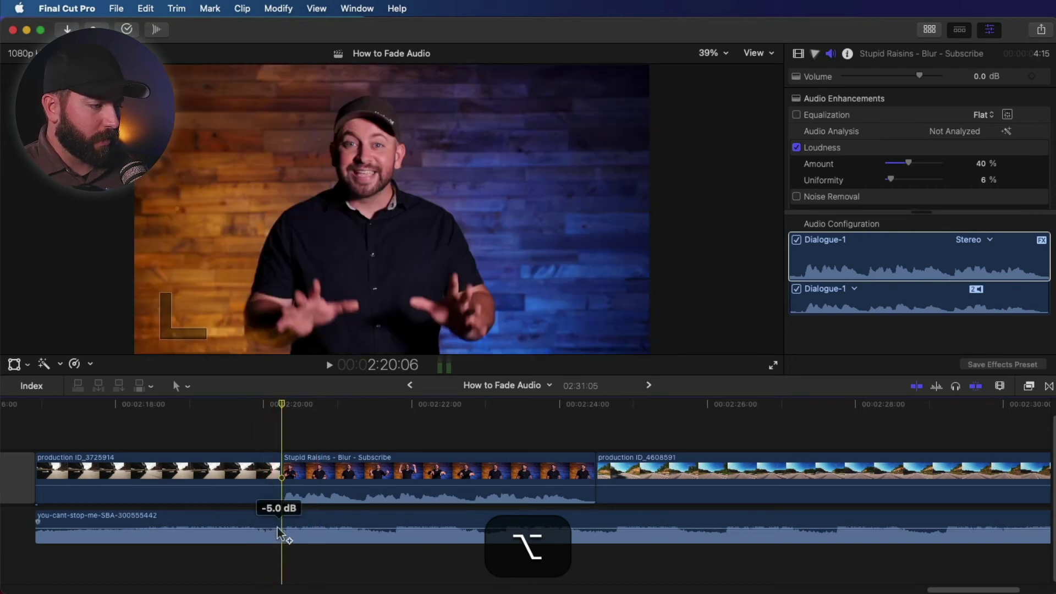
pyautogui.keyDown('alt'); pyautogui.click(291, 528); pyautogui.keyUp('alt')
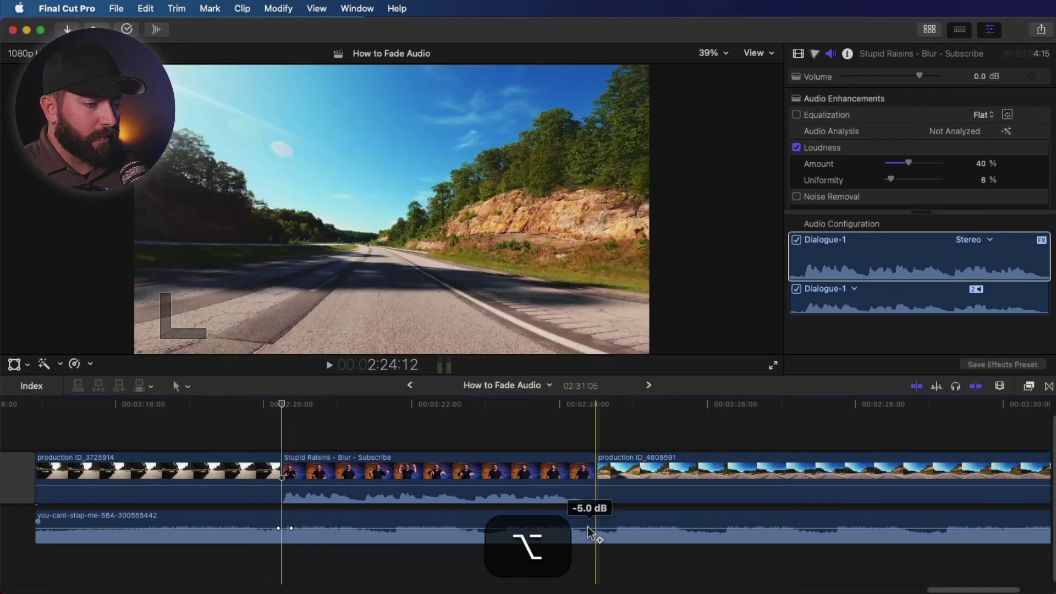
pyautogui.keyDown('alt'); pyautogui.click(598, 528); pyautogui.keyUp('alt')
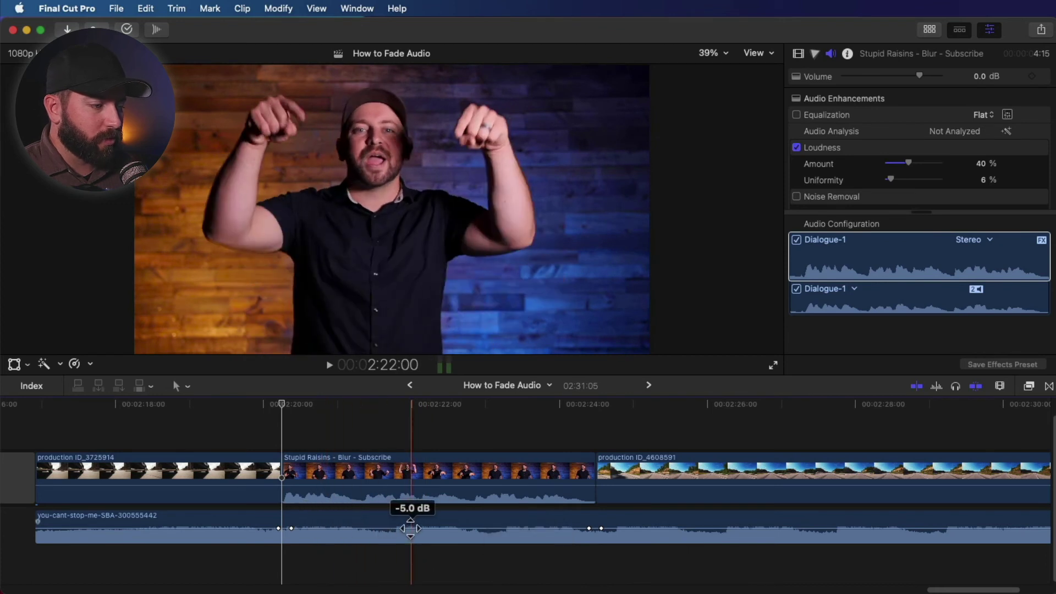
# - Drag the music between the keyframes down to -22 dB and play back the ducked result
pyautogui.press('l')
pyautogui.moveTo(410, 529); pyautogui.dragTo(409, 531)
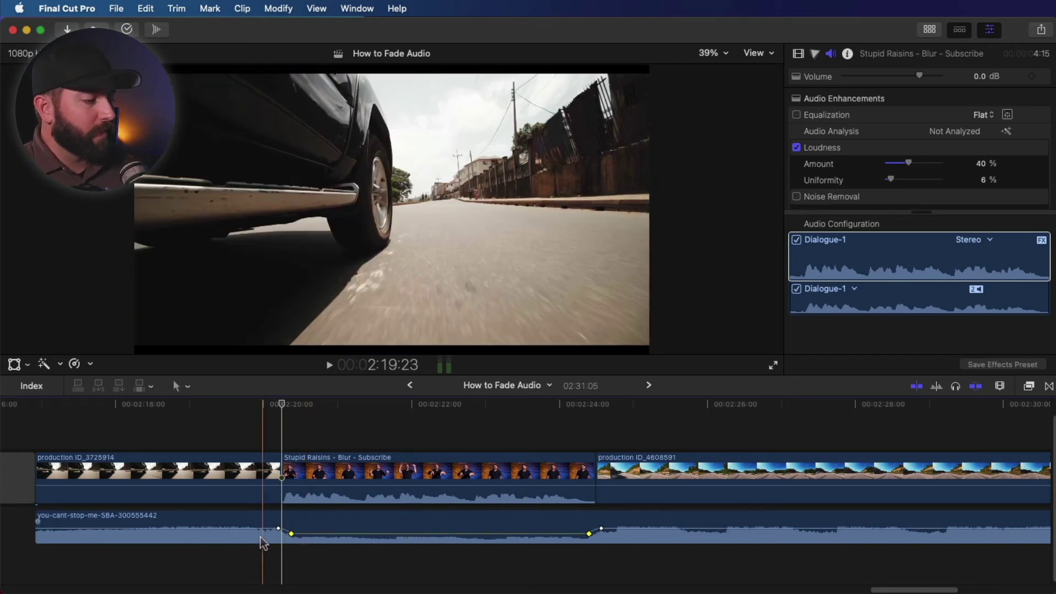
pyautogui.press('space')
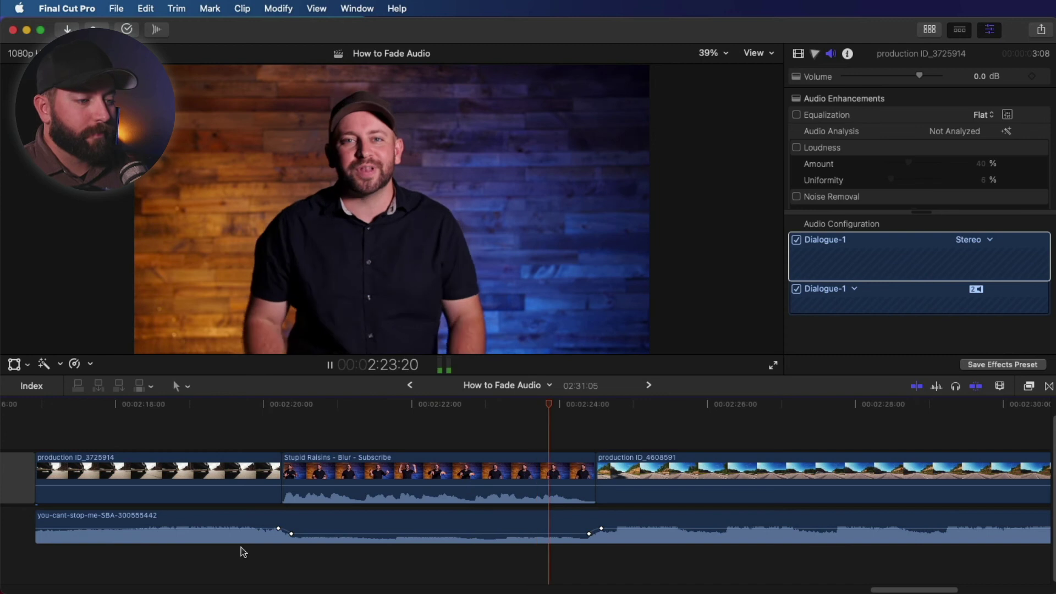
# - Move the end fade keyframe to lengthen the ramp, then replay from just before the dialogue
pyautogui.press('space')
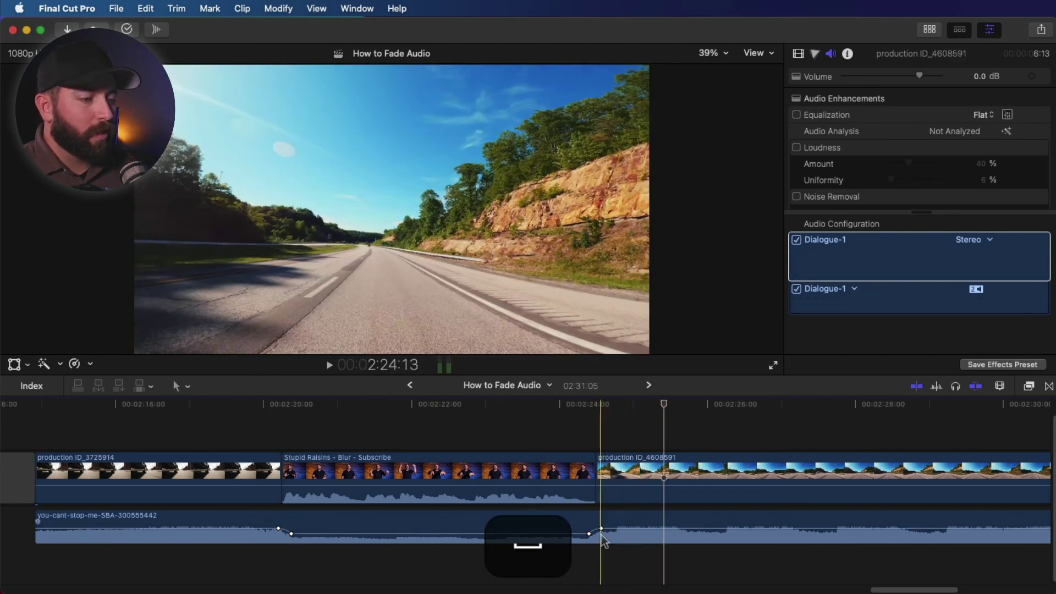
pyautogui.moveTo(590, 533); pyautogui.dragTo(579, 534)
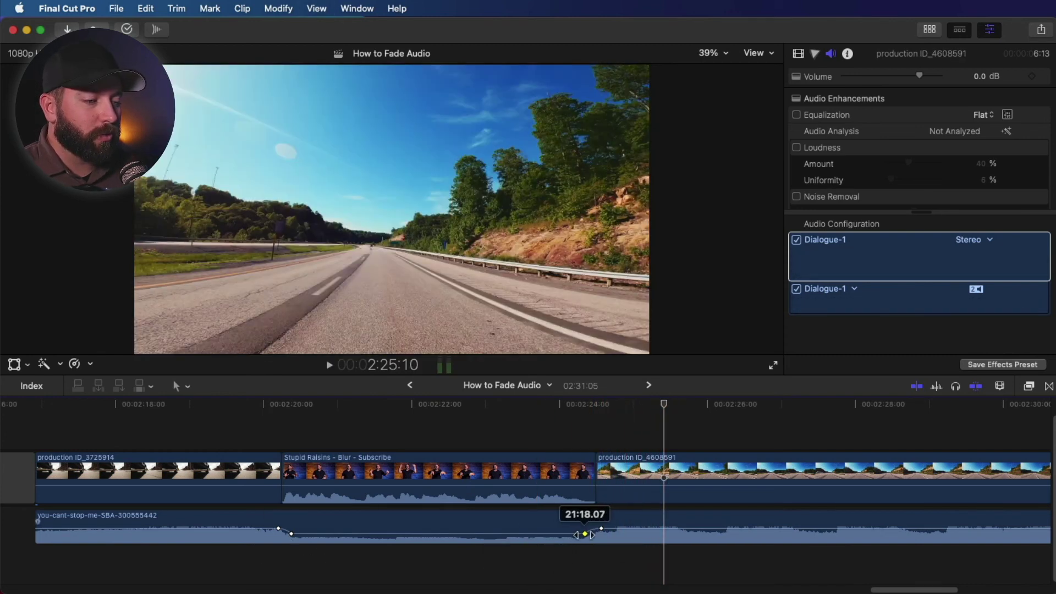
pyautogui.click(292, 533)
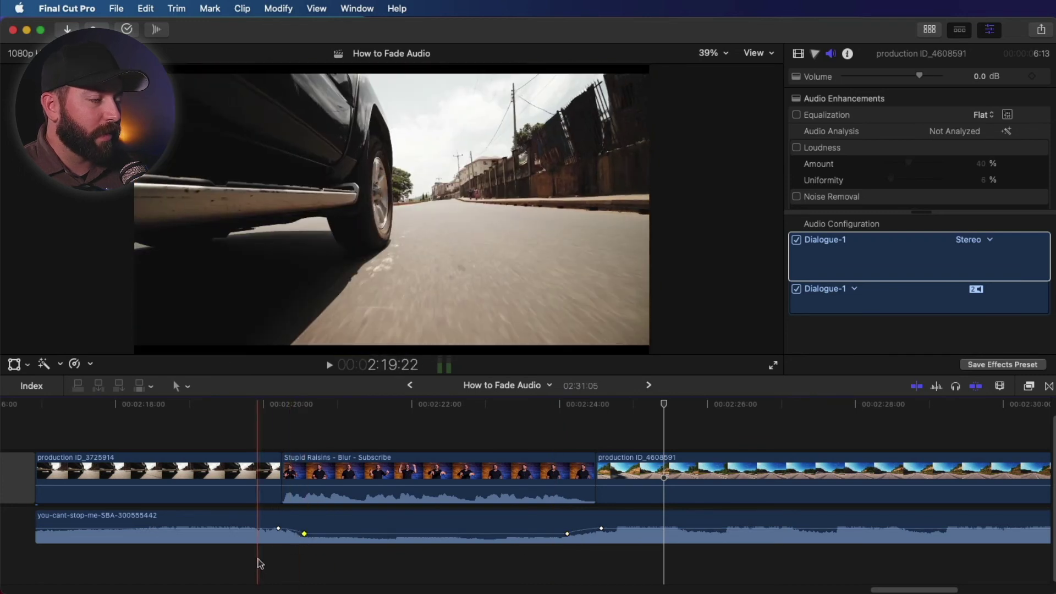
pyautogui.click(259, 561)
pyautogui.press('space')
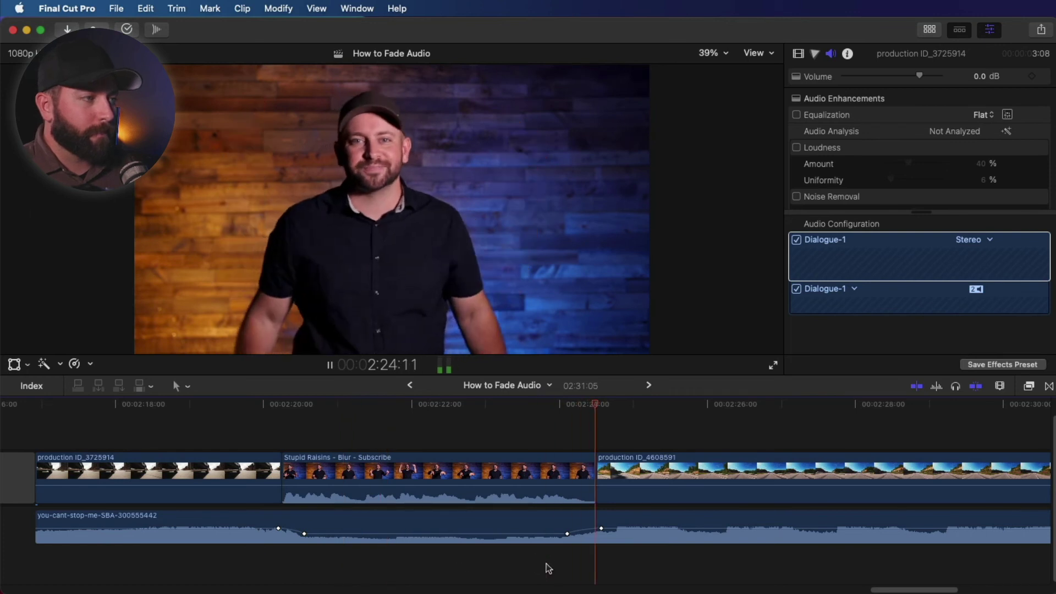
pyautogui.press('space')
# - Select the lowered music stretch, then adjust the dialogue clip's volume line and play back to compare
pyautogui.click(488, 533)
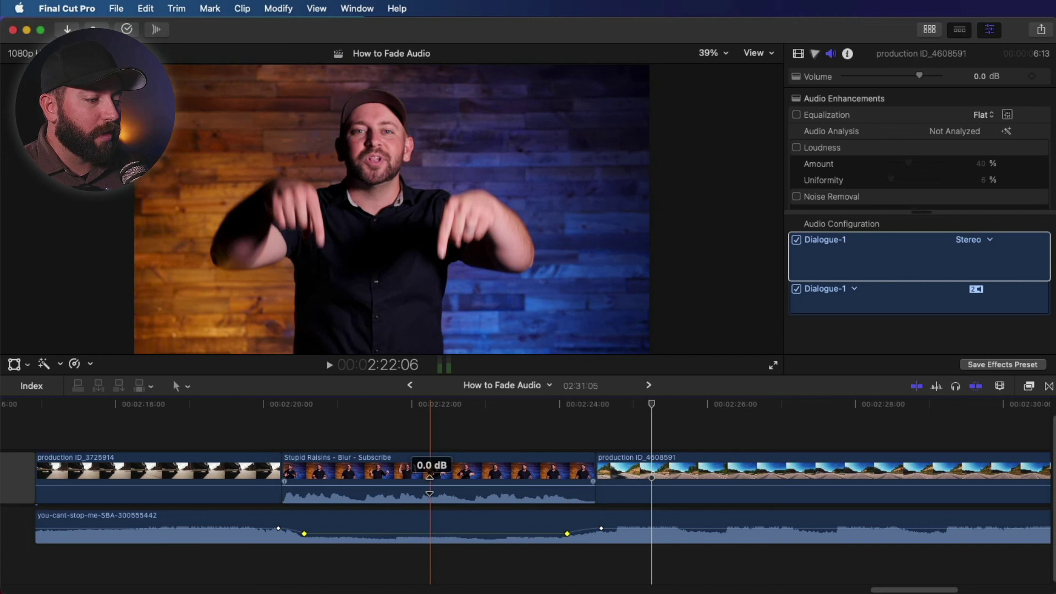
pyautogui.click(429, 479)
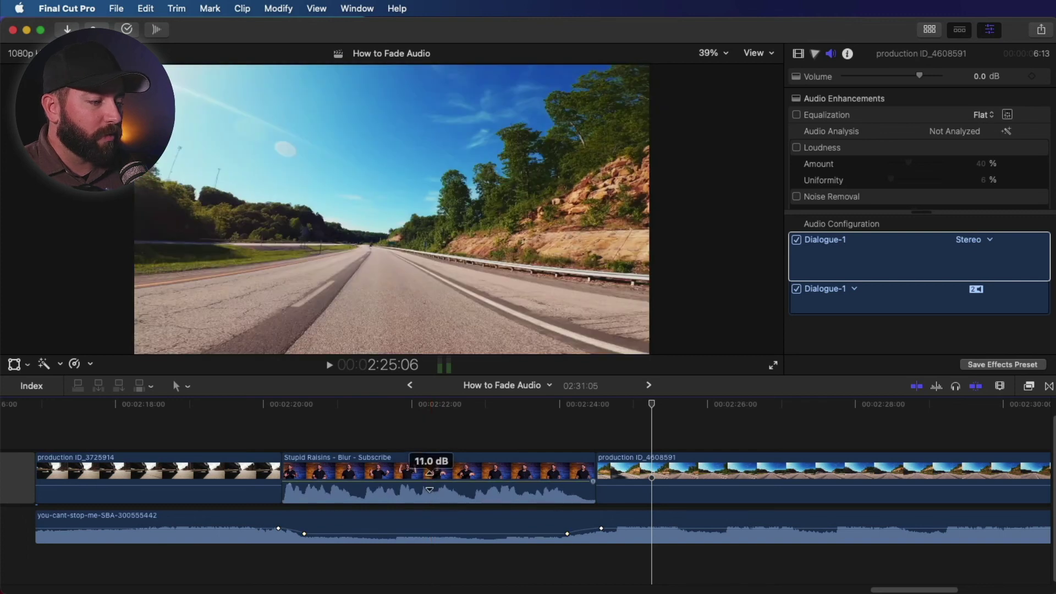
pyautogui.press('space')
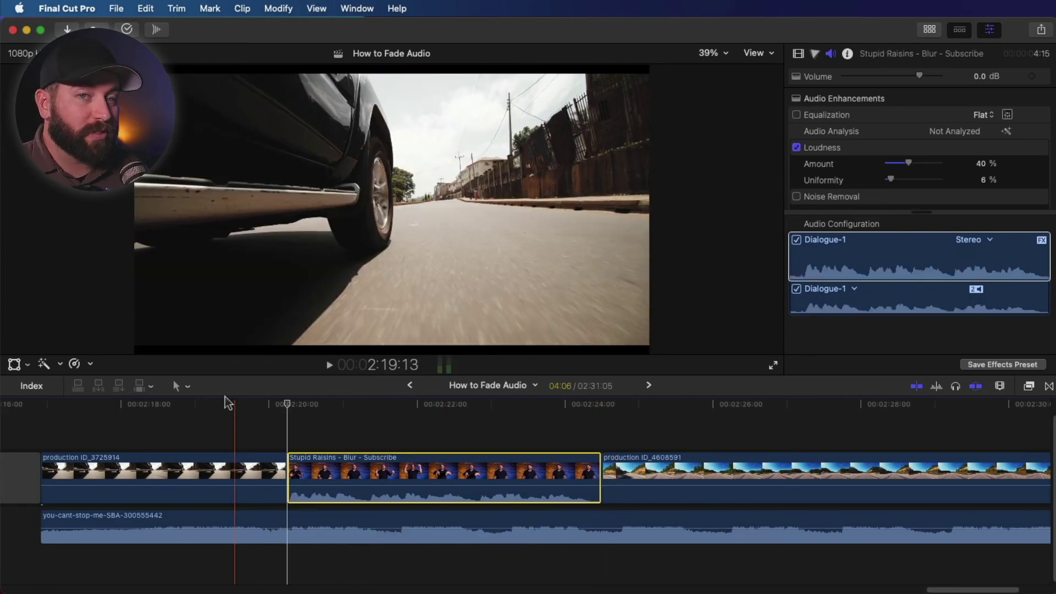
pyautogui.click(187, 386)
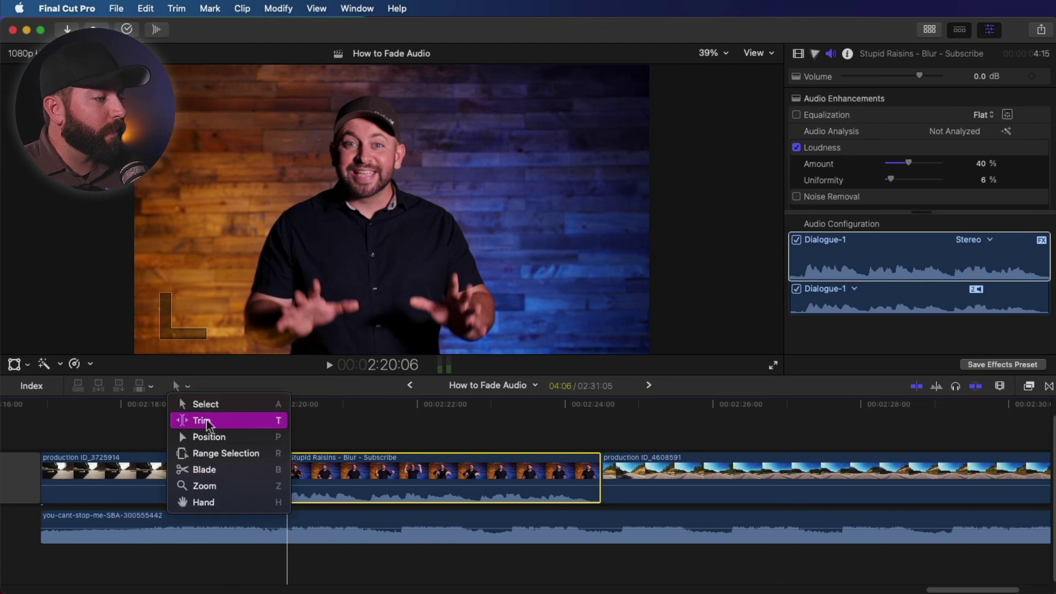
pyautogui.click(219, 458)
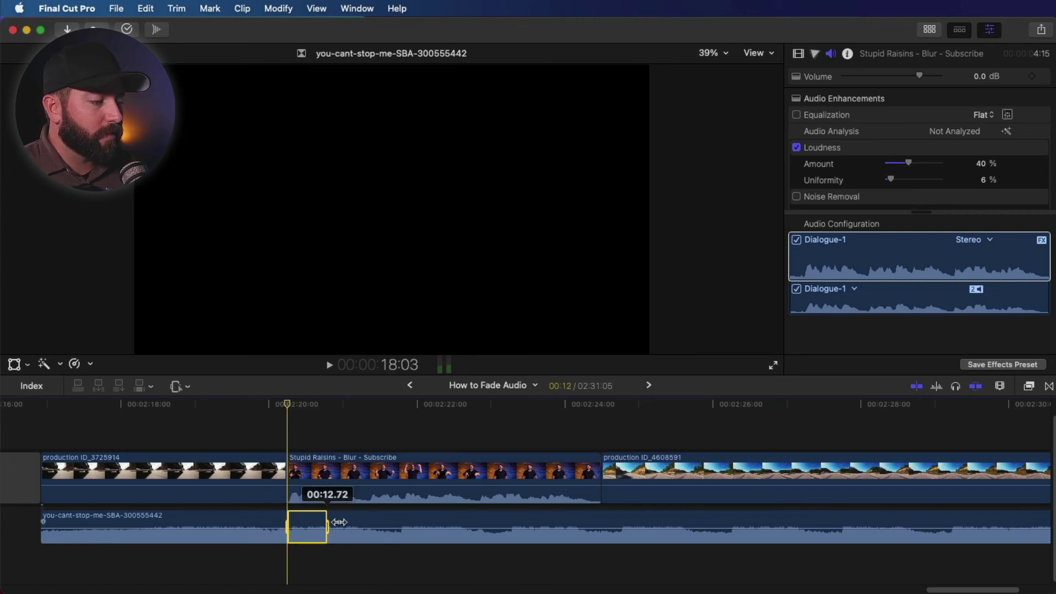
pyautogui.moveTo(602, 527); pyautogui.dragTo(601, 527)
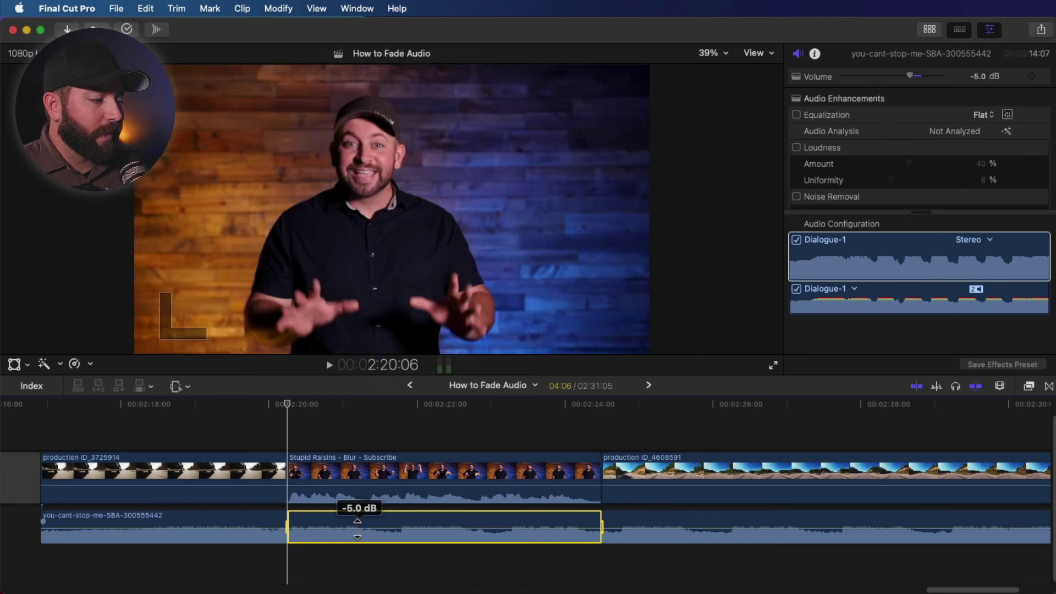
pyautogui.moveTo(357, 528); pyautogui.dragTo(357, 531)
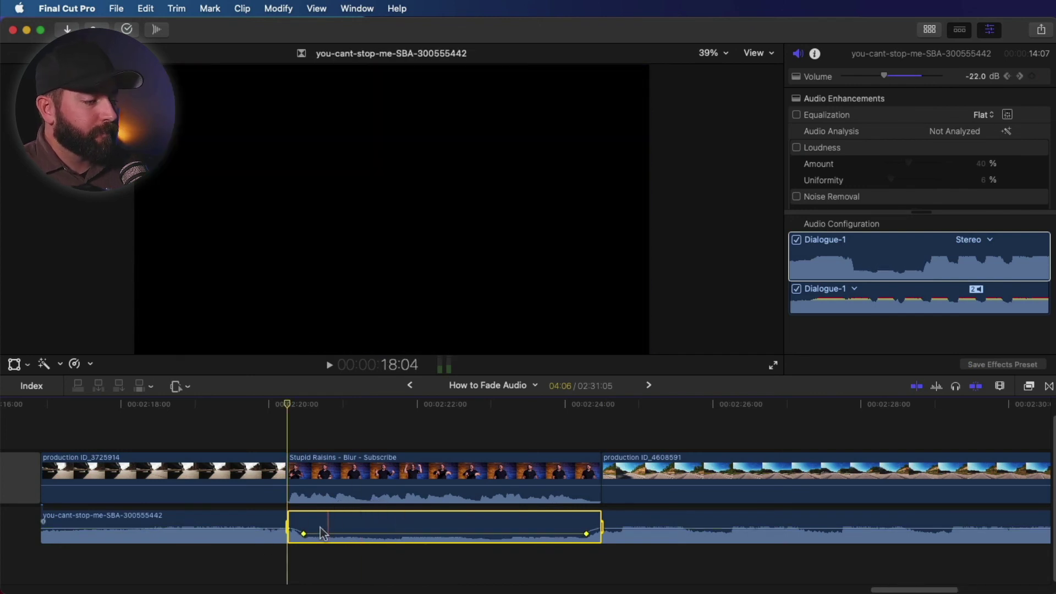
pyautogui.press('a')
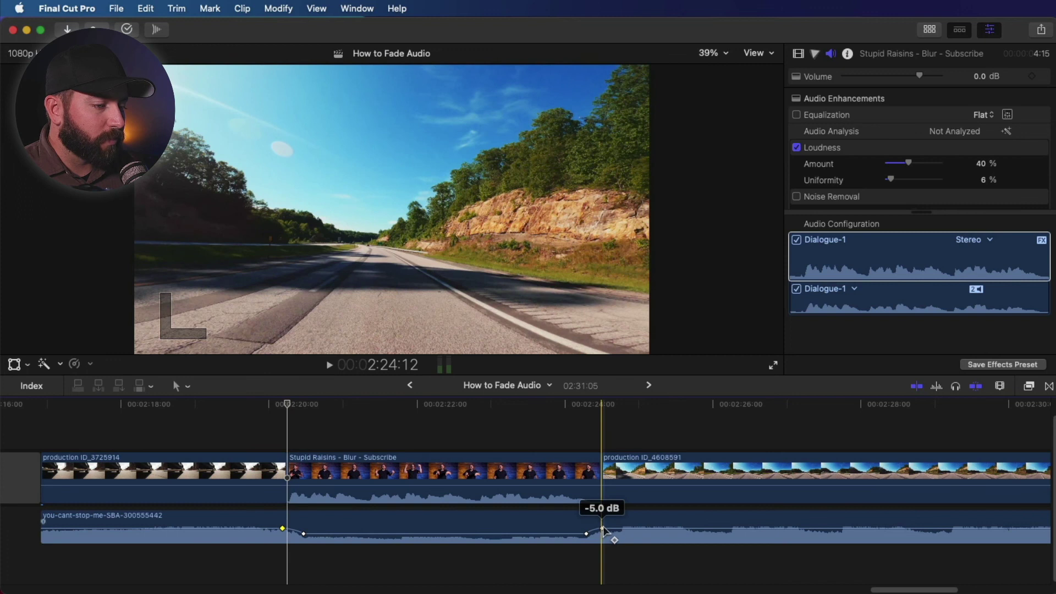
pyautogui.moveTo(602, 528); pyautogui.dragTo(614, 528)
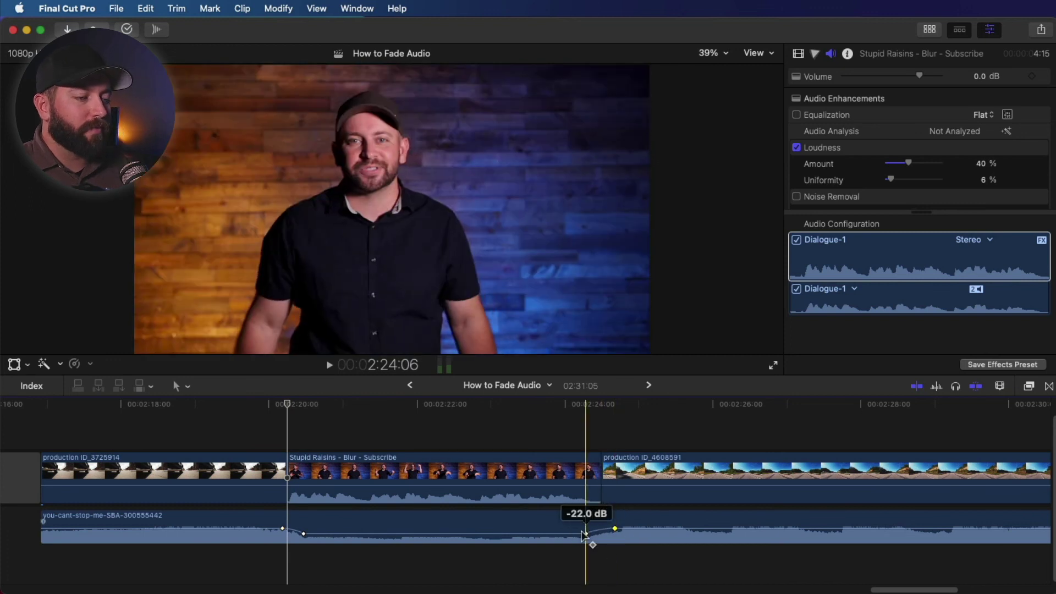
pyautogui.hscroll(3, 586, 533)
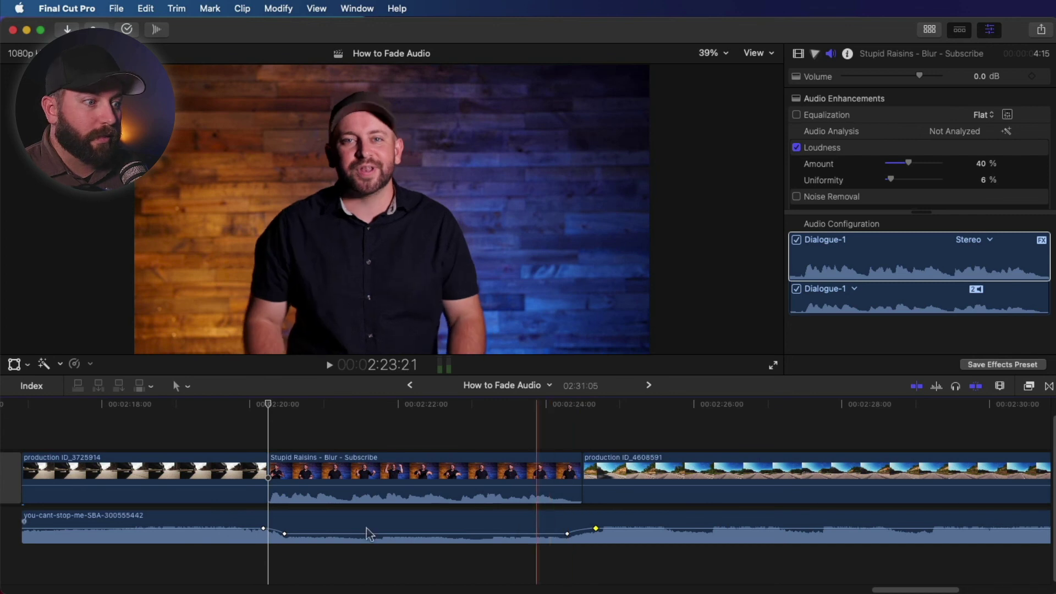
pyautogui.press('space')
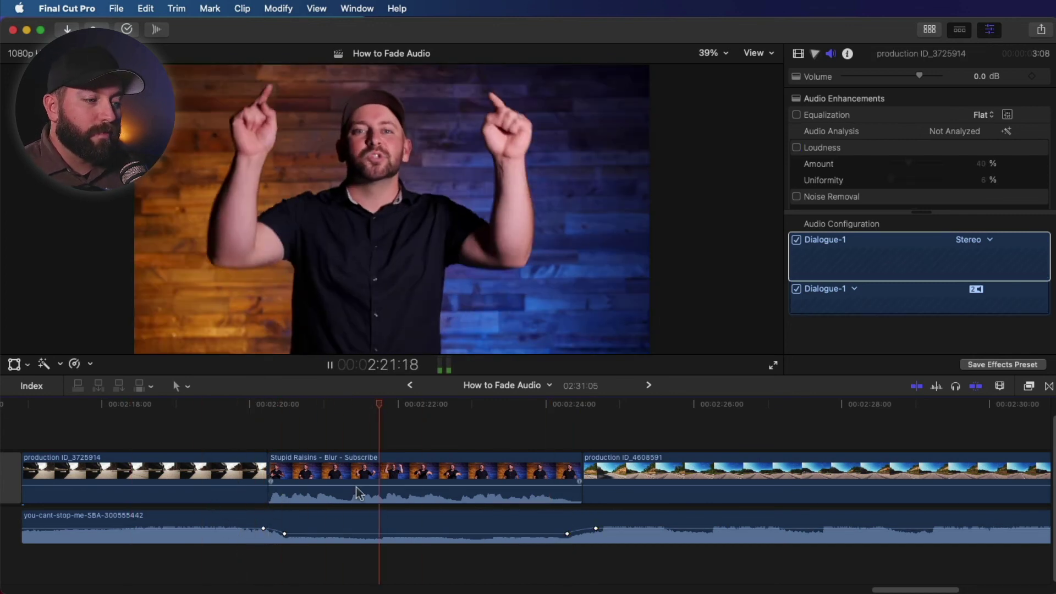
pyautogui.press('super+z')
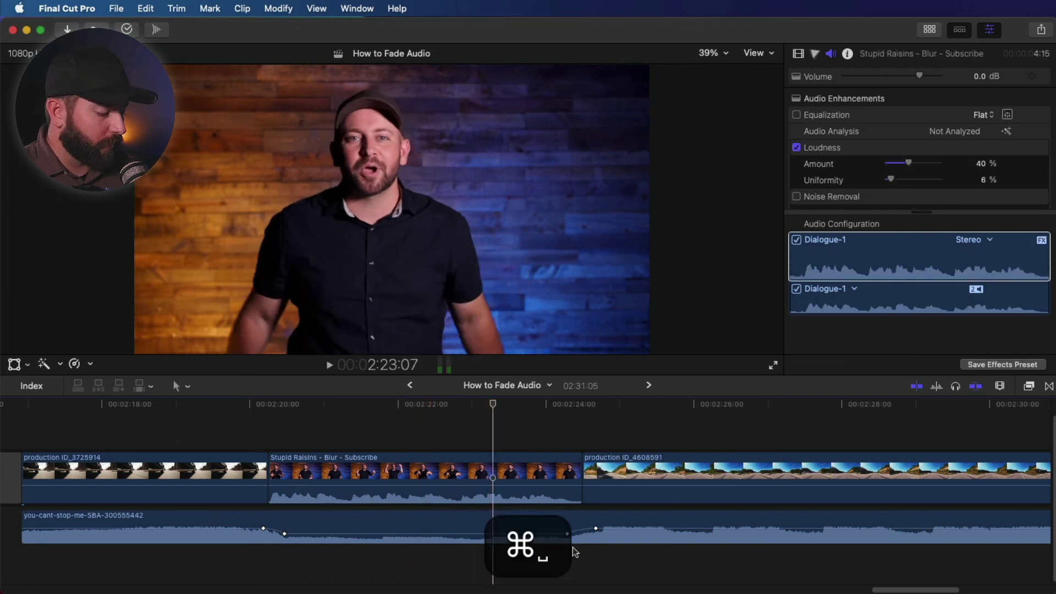
# - Range-select the music under the Stupid Raisins clip, drop it to -16 dB, and play back
pyautogui.click(266, 539)
pyautogui.press('r')
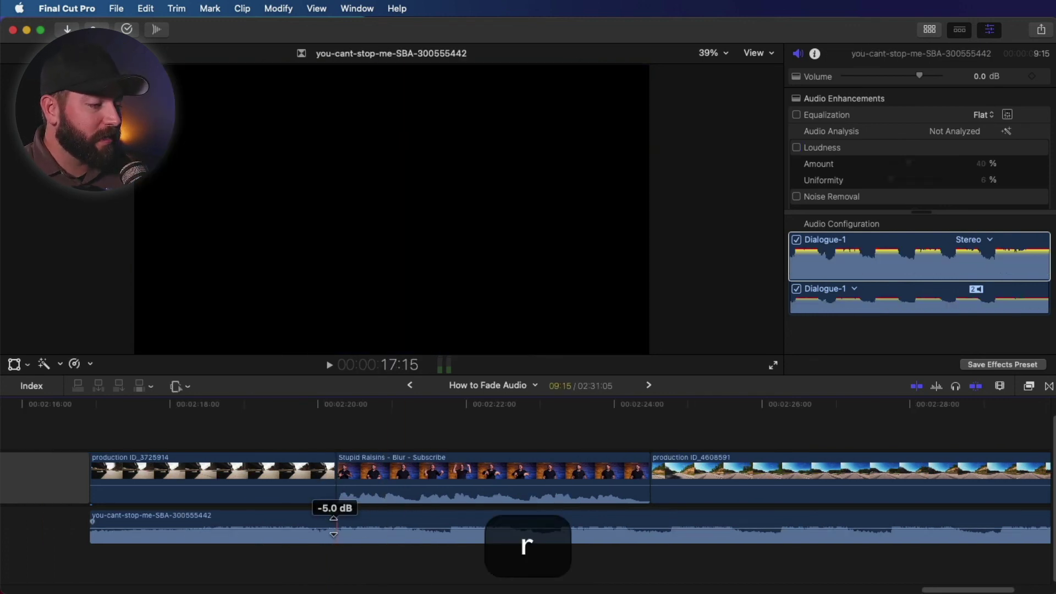
pyautogui.moveTo(333, 525); pyautogui.dragTo(435, 522)
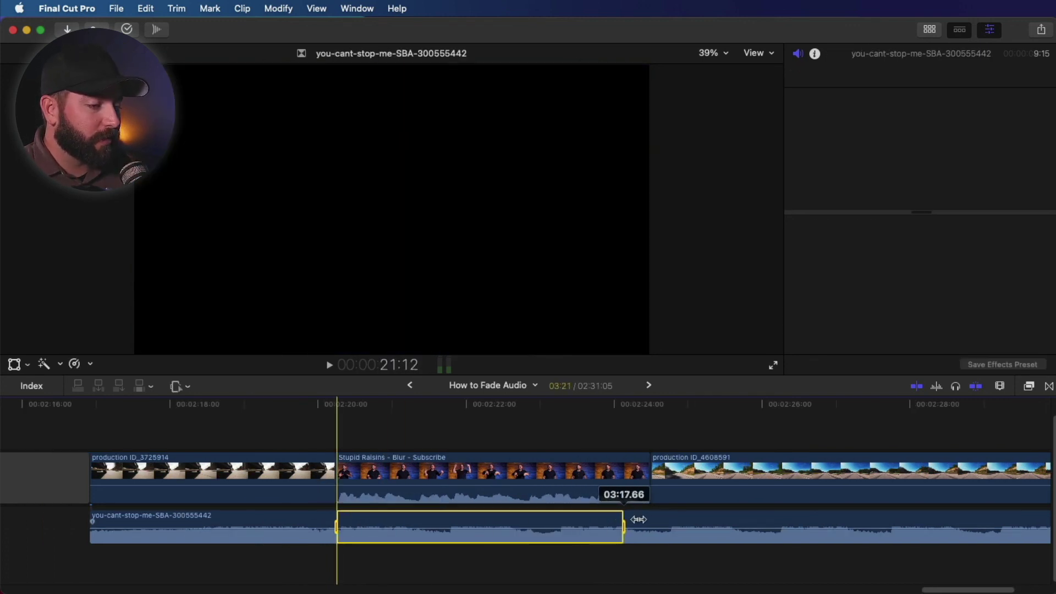
pyautogui.moveTo(650, 519); pyautogui.dragTo(650, 519)
pyautogui.moveTo(570, 528); pyautogui.dragTo(569, 532)
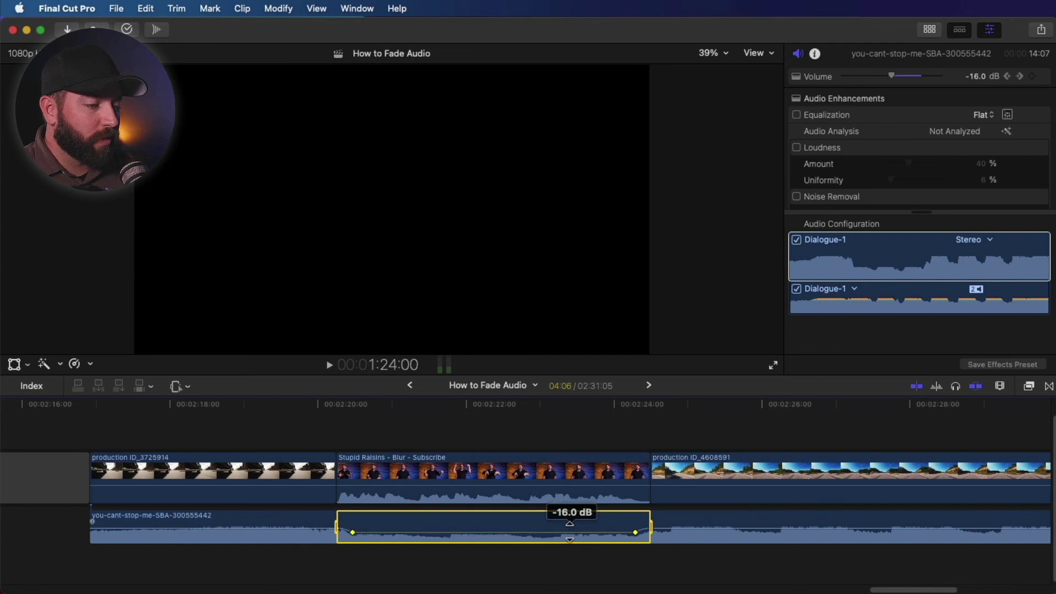
pyautogui.click(319, 554)
pyautogui.press('space')
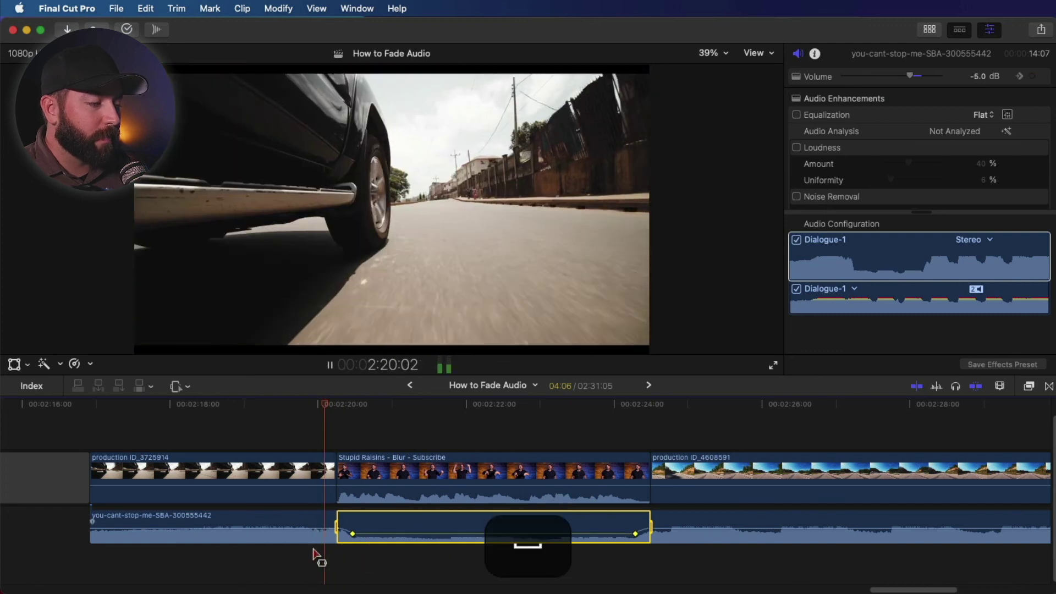